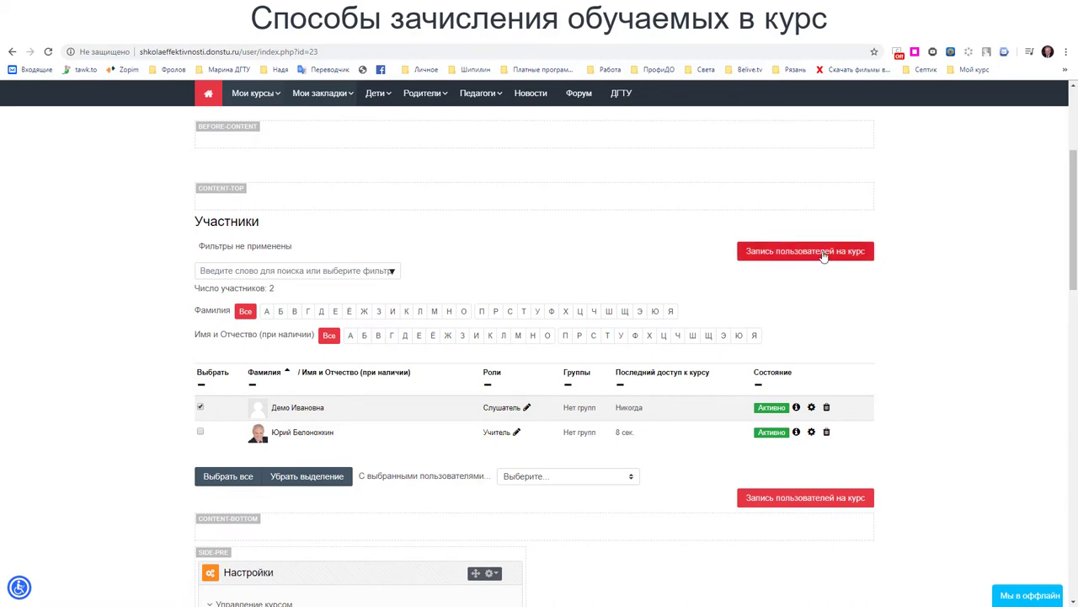
- Go from the participants list to the 'Название курса' course page and open its 'Управление курсом' overview
scroll(809, 257, up, 2)
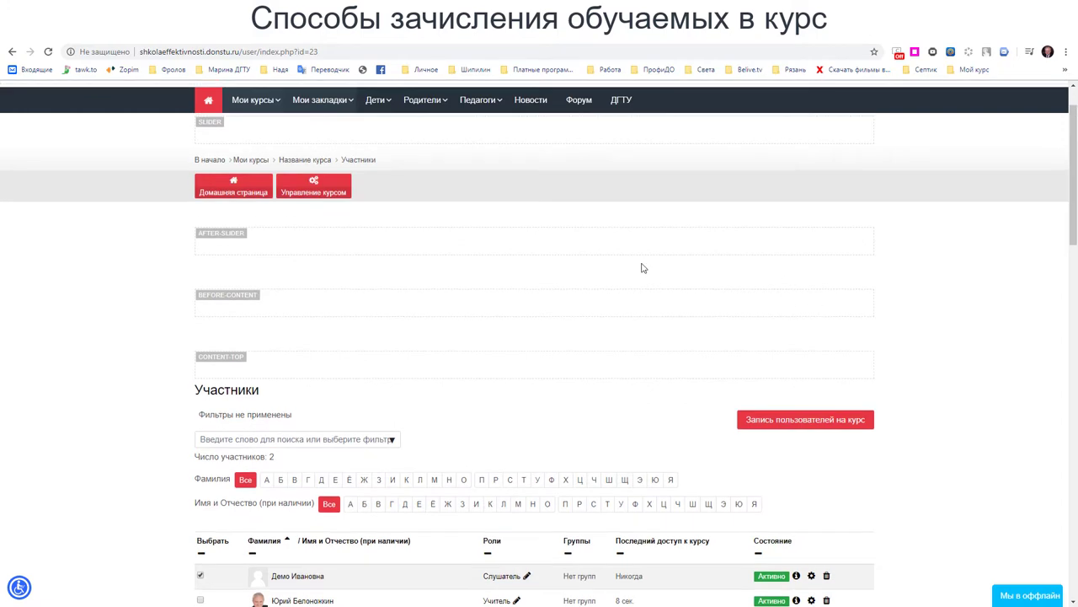
click(300, 161)
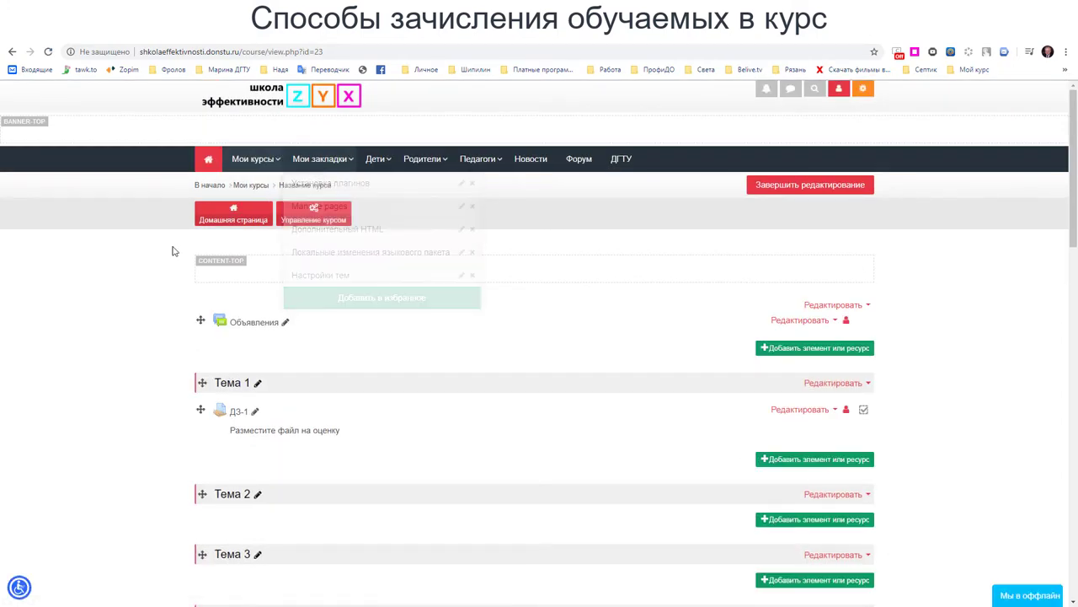
click(316, 212)
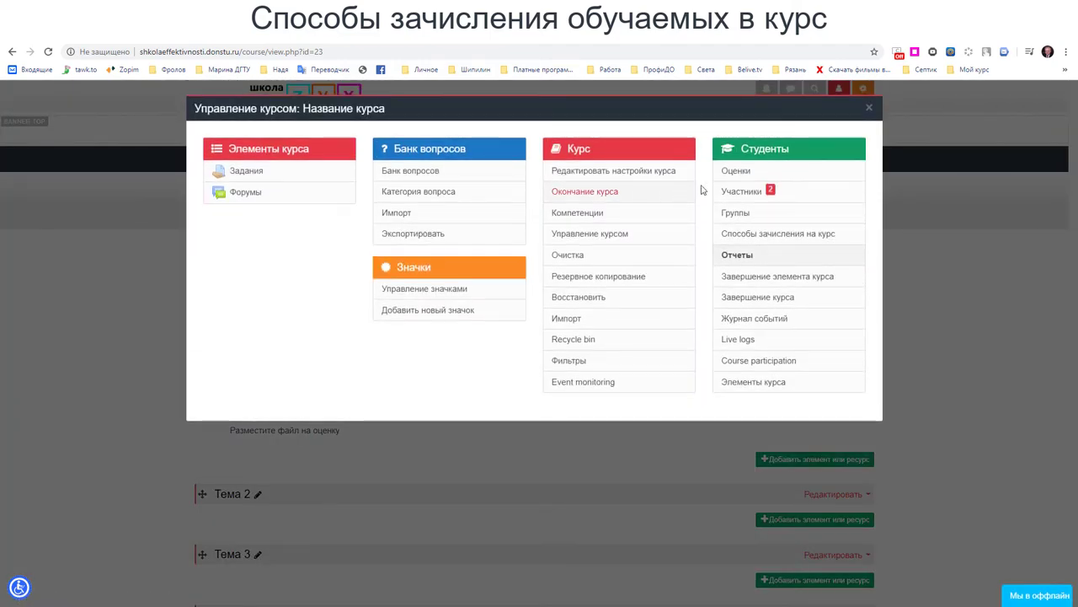
- Open the course 'Участники' list and scroll through its 2 enrolled users
click(731, 194)
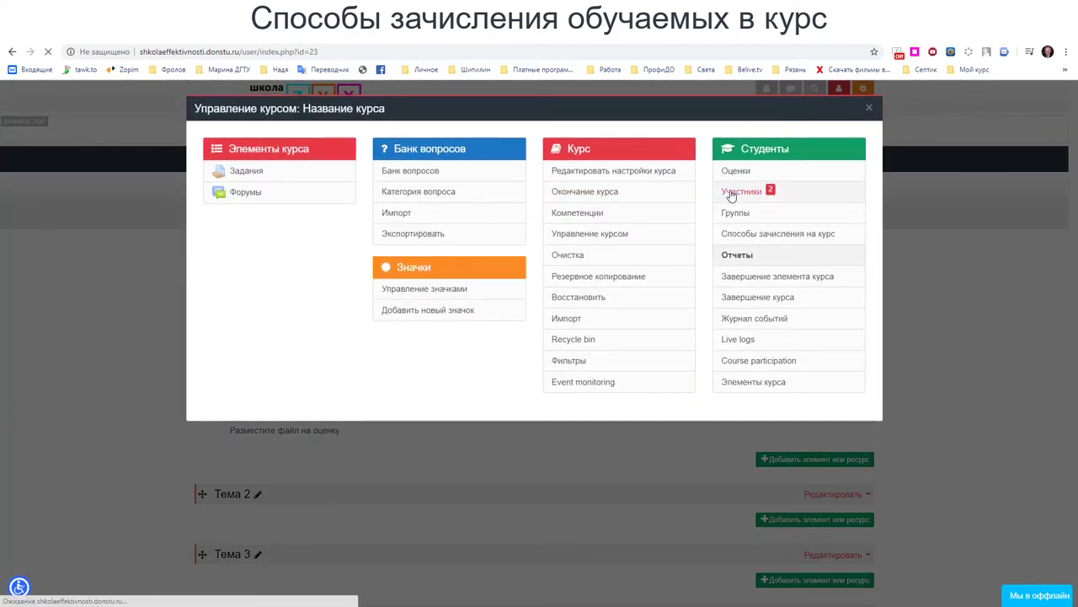
scroll(725, 236, down, 3)
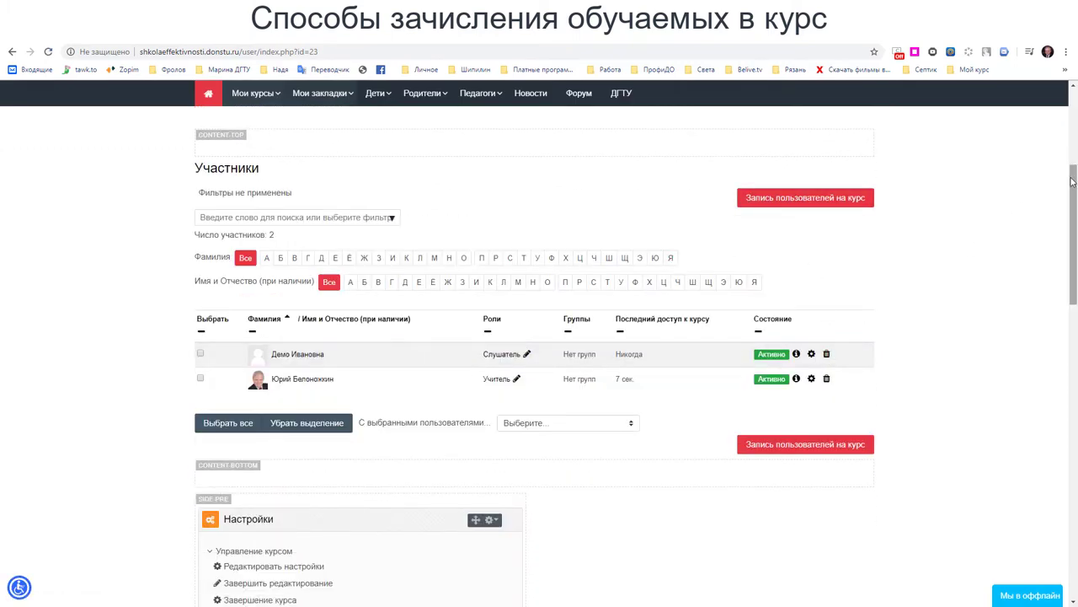
drag(1072, 181, 1073, 267)
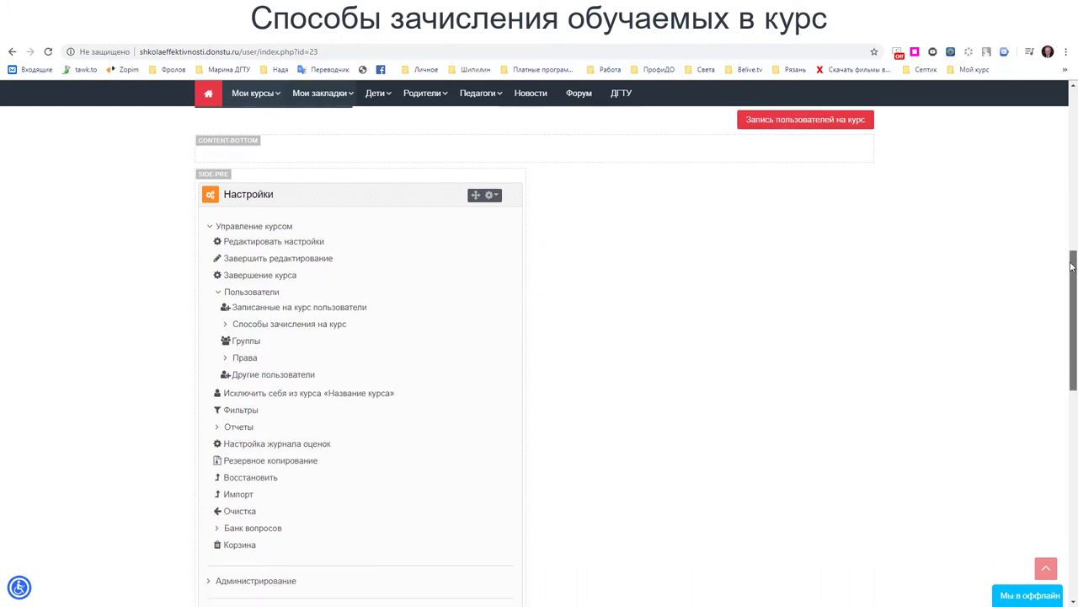
- Expand Настройки > Пользователи > 'Способы зачисления на курс' to reveal 'Зачисление вручную'
click(219, 292)
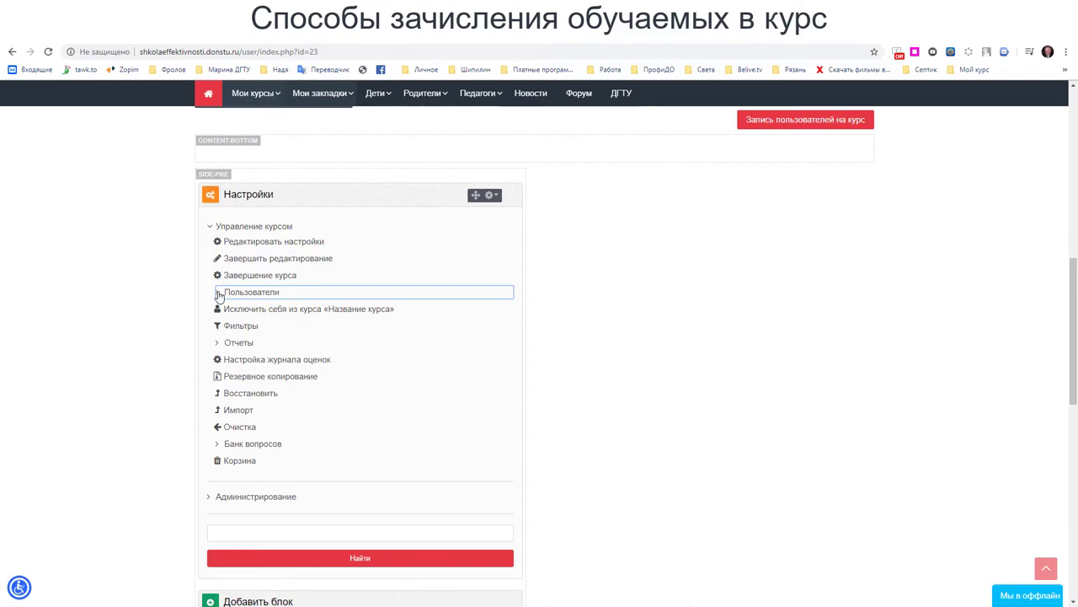
drag(1073, 287, 1064, 200)
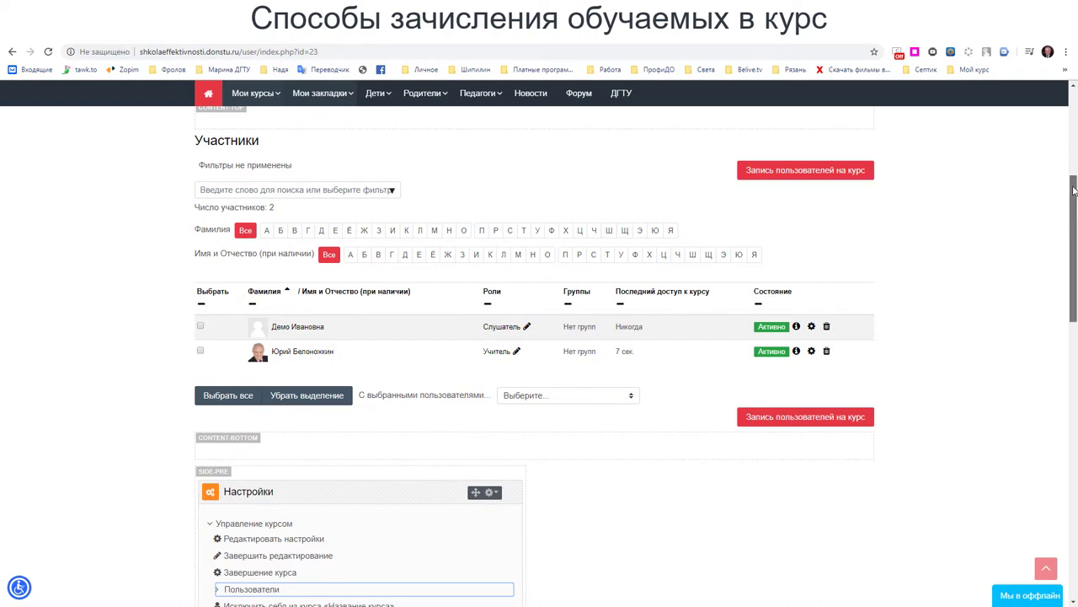
drag(1074, 191, 1074, 186)
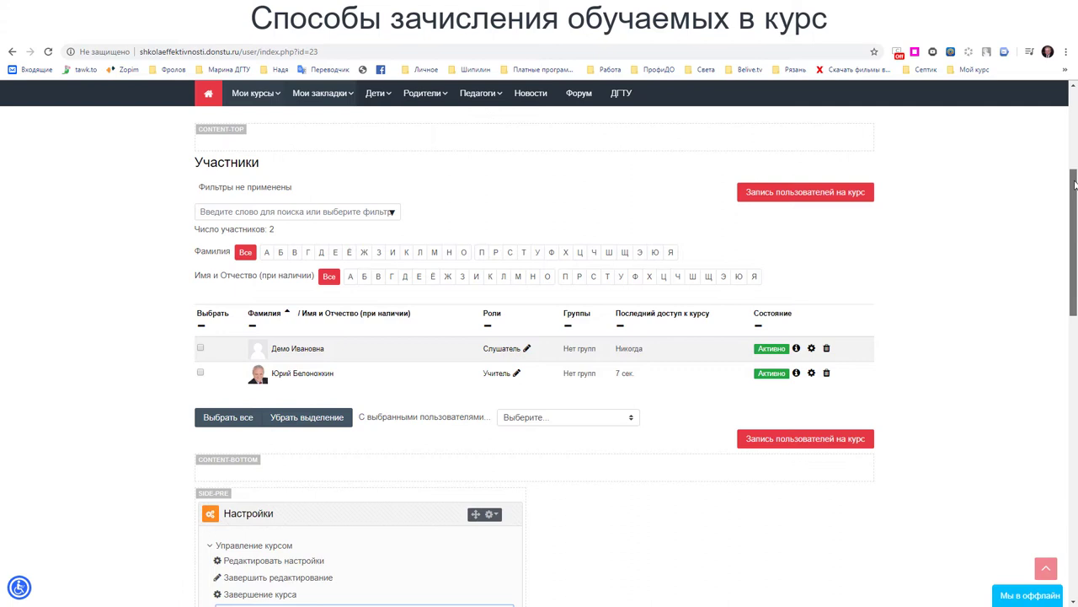
drag(1074, 186, 1060, 261)
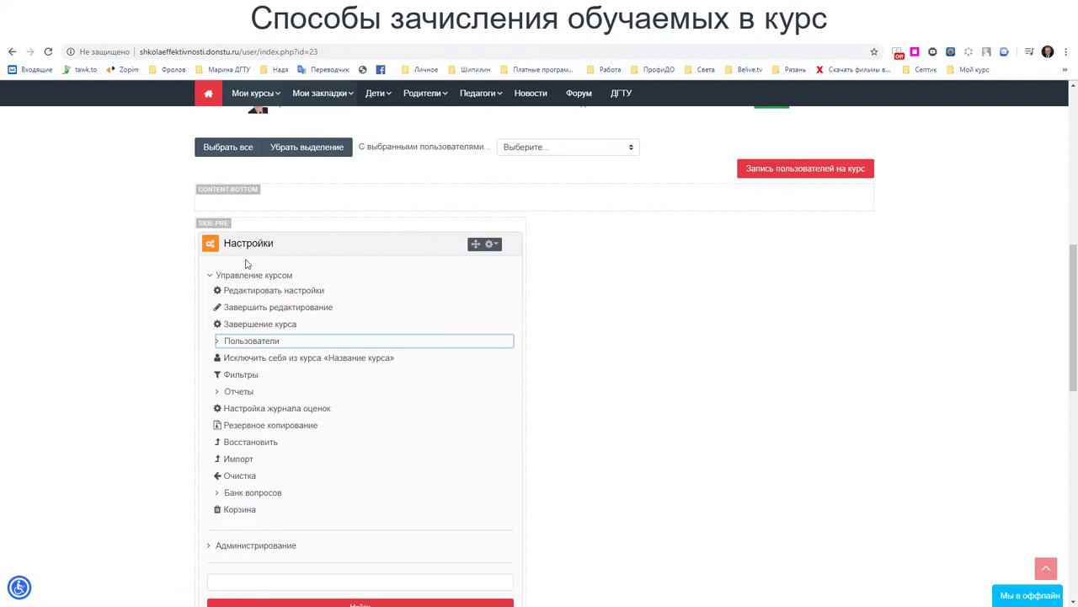
click(218, 341)
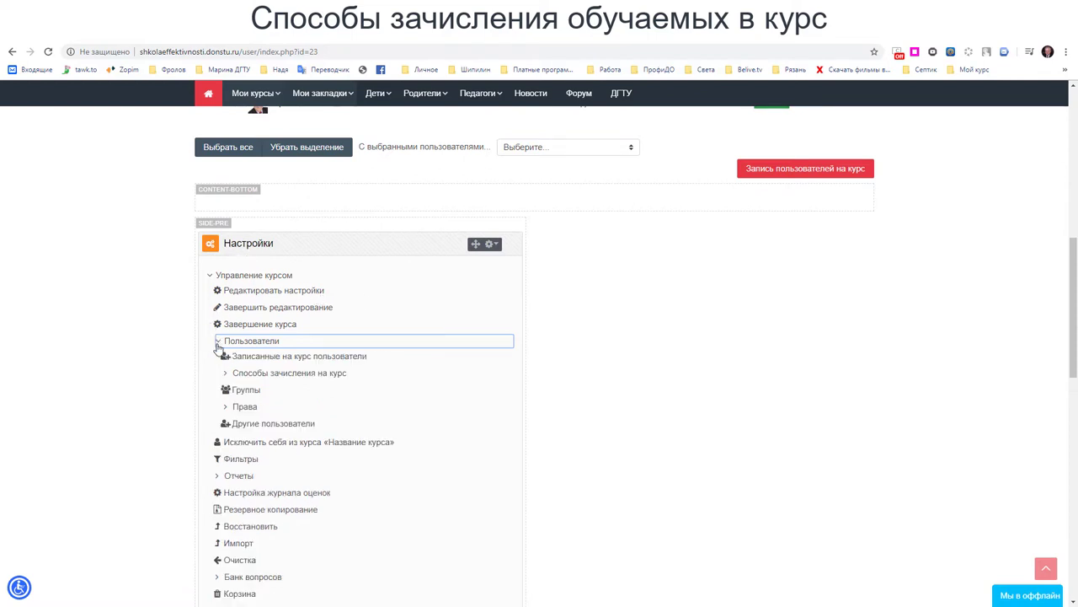
click(227, 374)
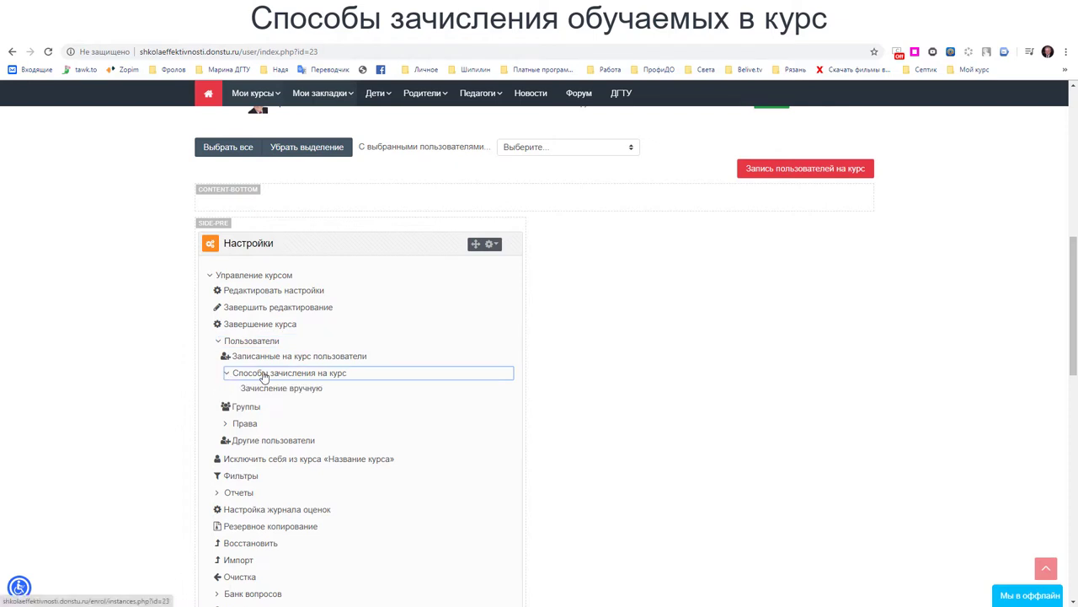
- Enable the self-enrolment method on the course's 'Способы зачисления на курс' page
click(263, 374)
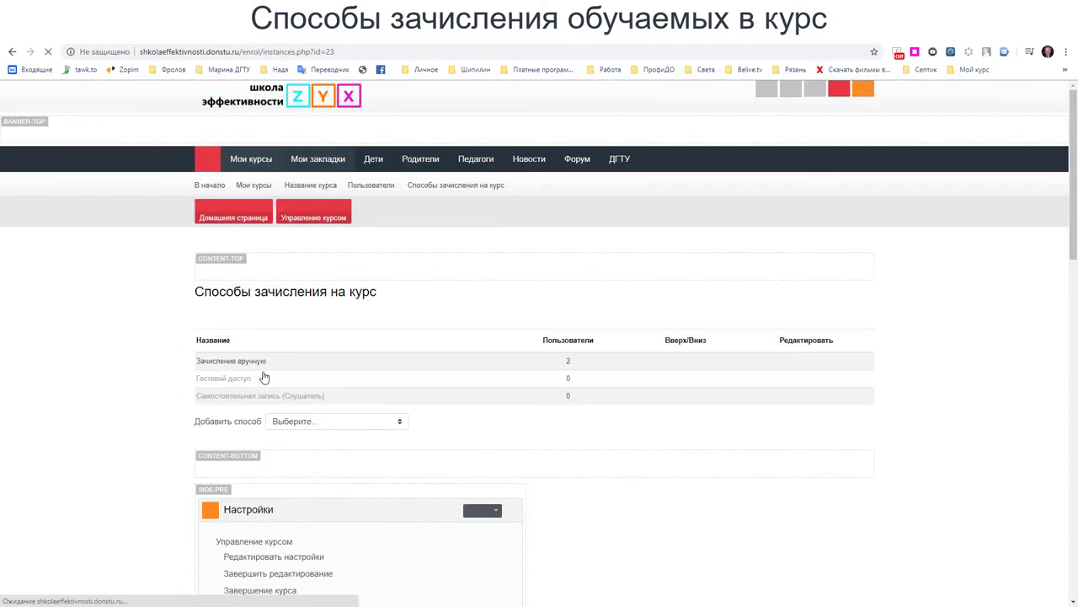
scroll(580, 459, down, 2)
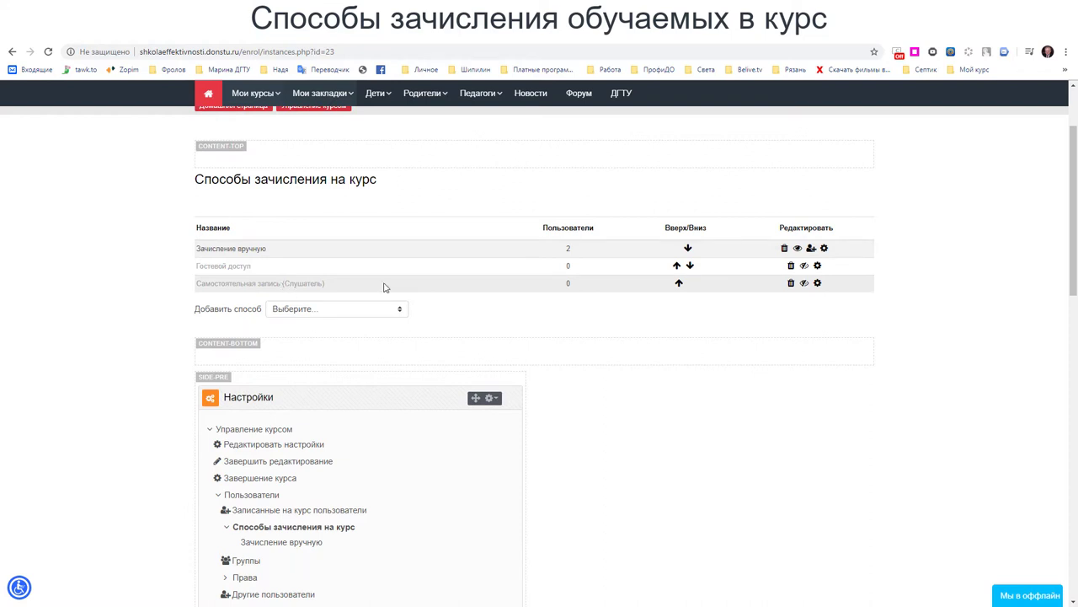
click(803, 285)
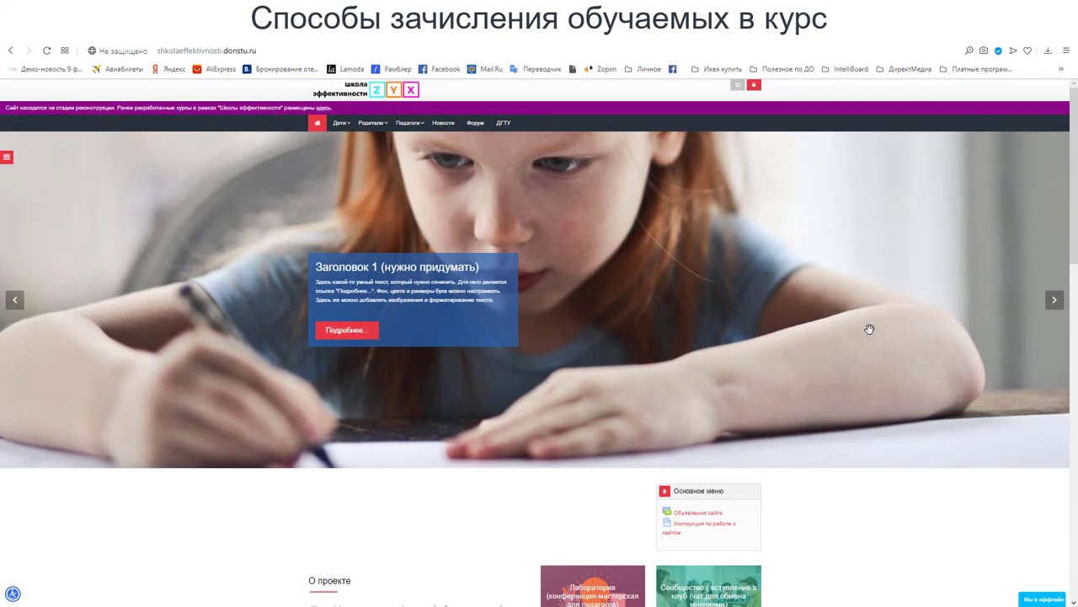
- In the second browser, enlarge the page and sign in as the test student with the saved login
key(ctrl+plus)
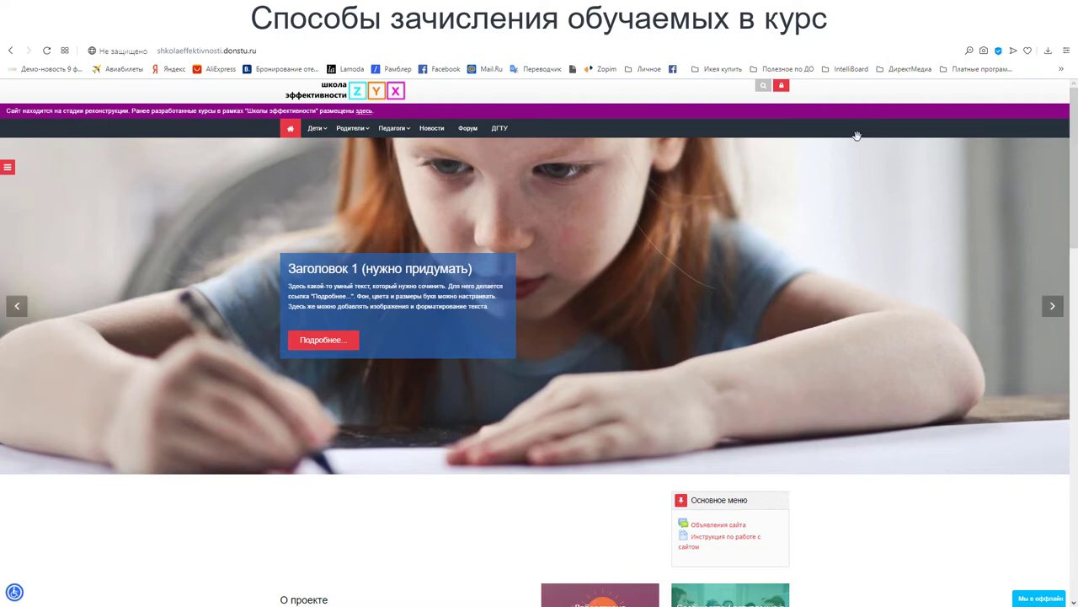
click(782, 87)
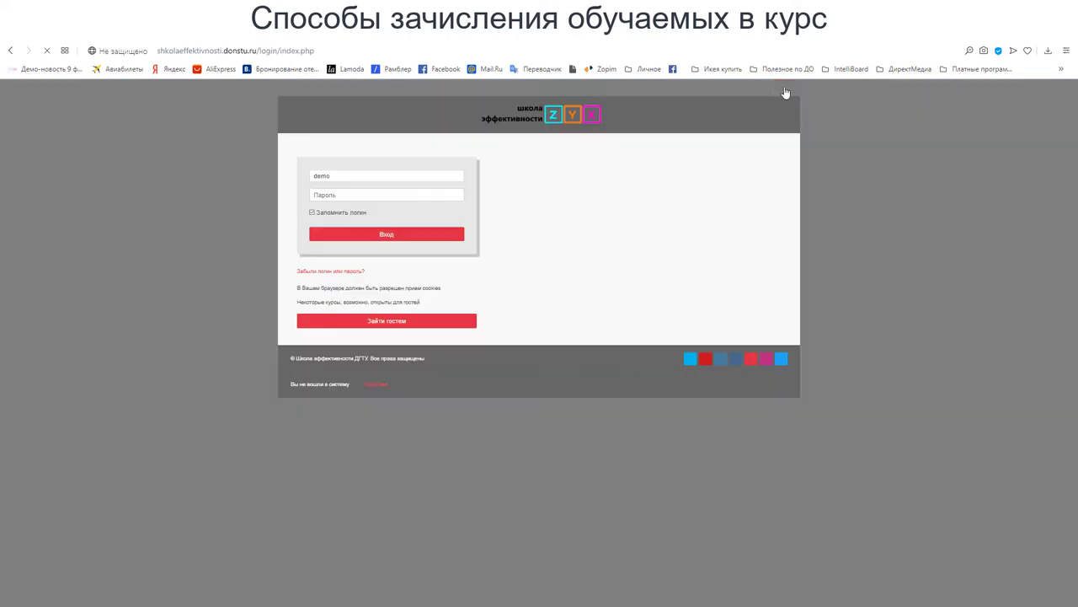
click(333, 177)
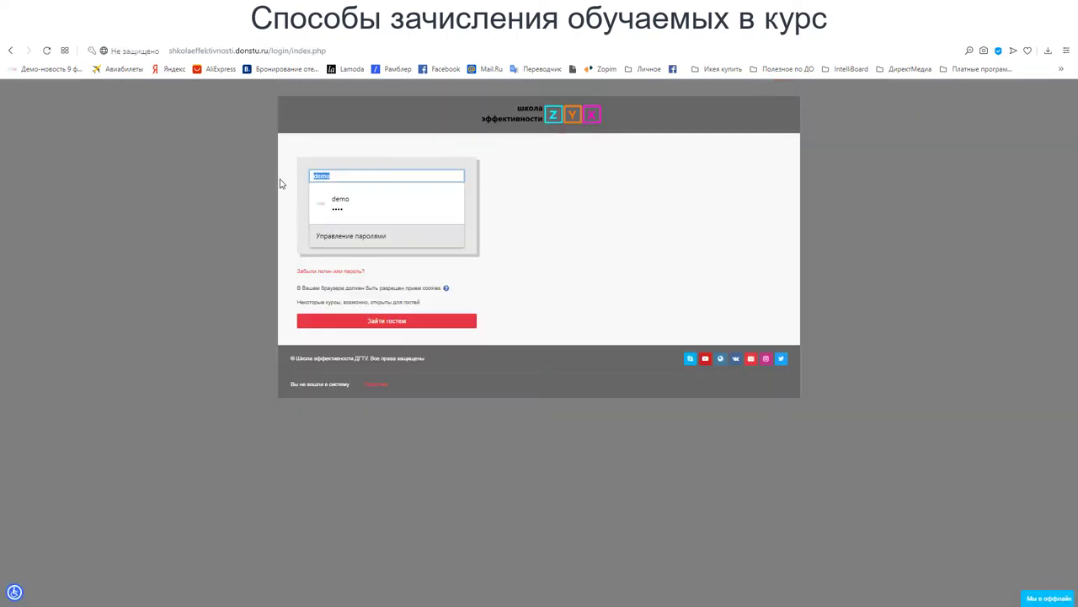
click(422, 200)
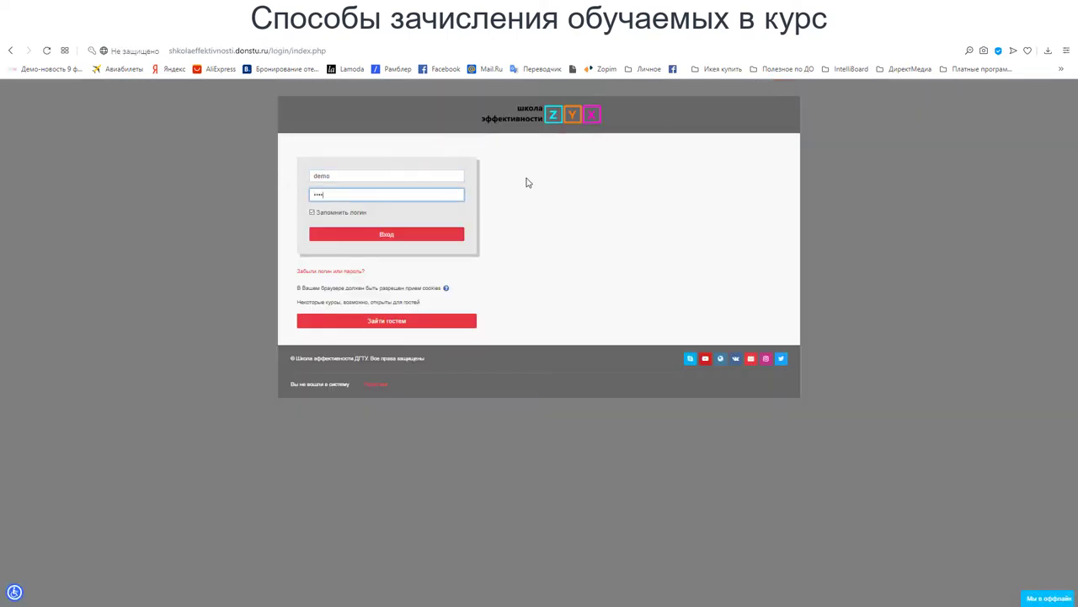
click(377, 237)
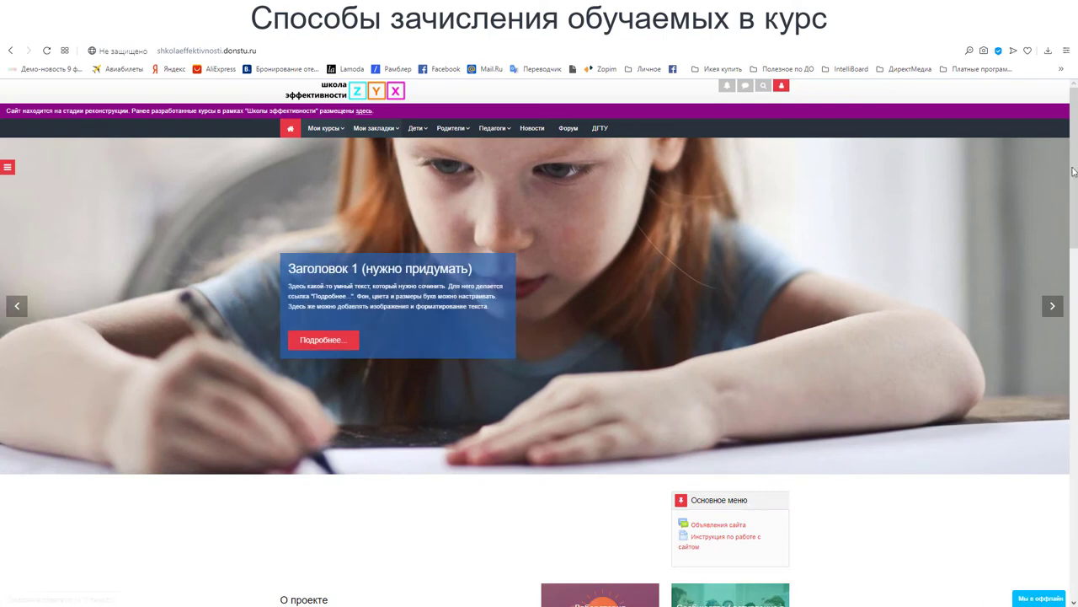
scroll(1072, 166, down, 1)
scroll(1072, 167, up, 1)
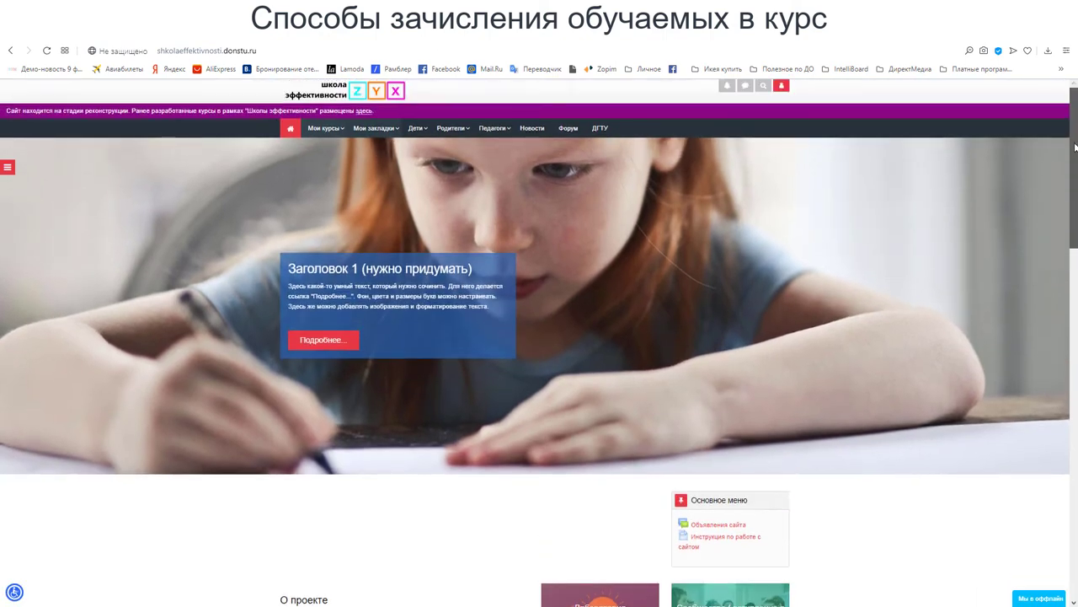
mouse_move(333, 141)
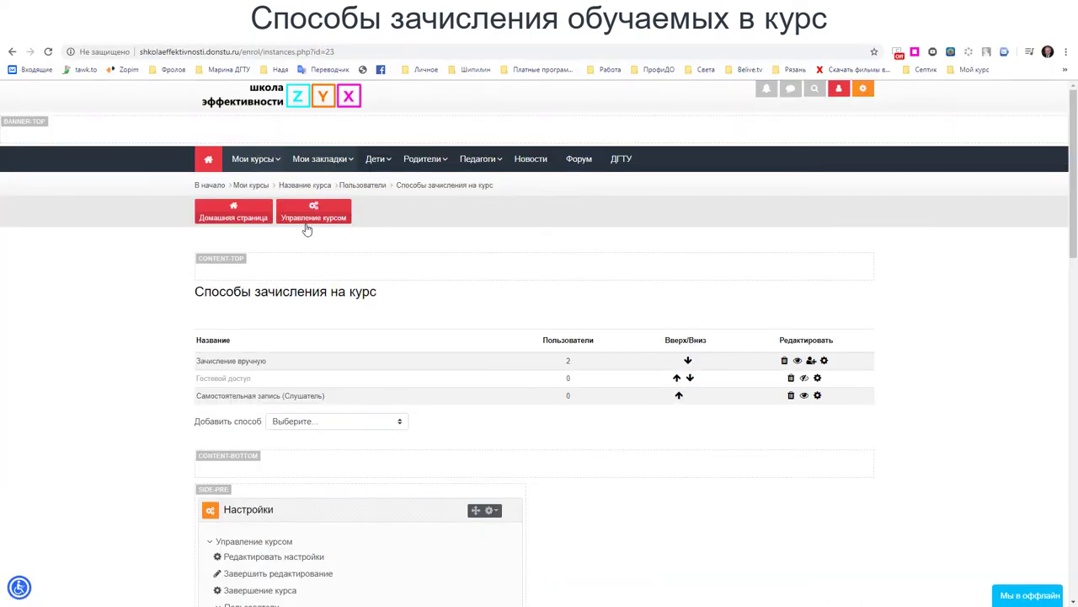
- Remove the student from the course via Управление курсом > Участники, confirming with 'Исключить'
click(307, 223)
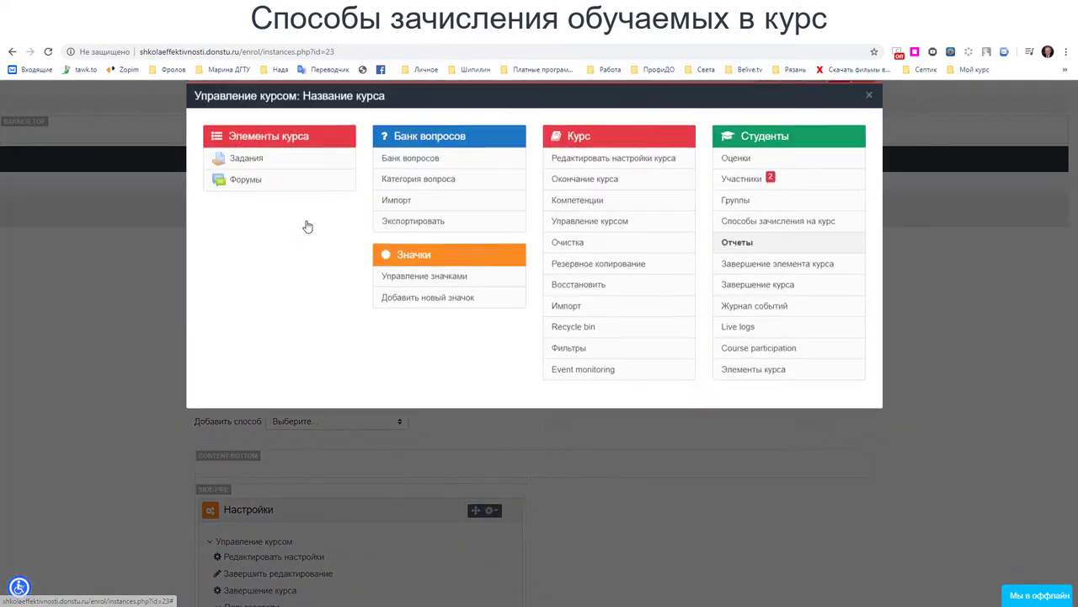
click(749, 200)
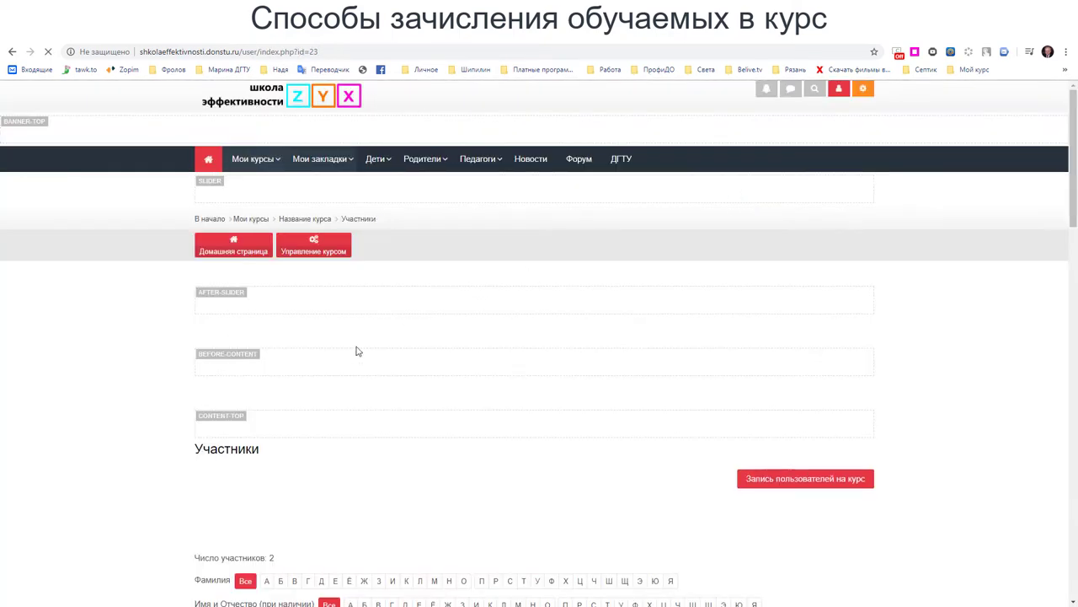
scroll(357, 350, down, 4)
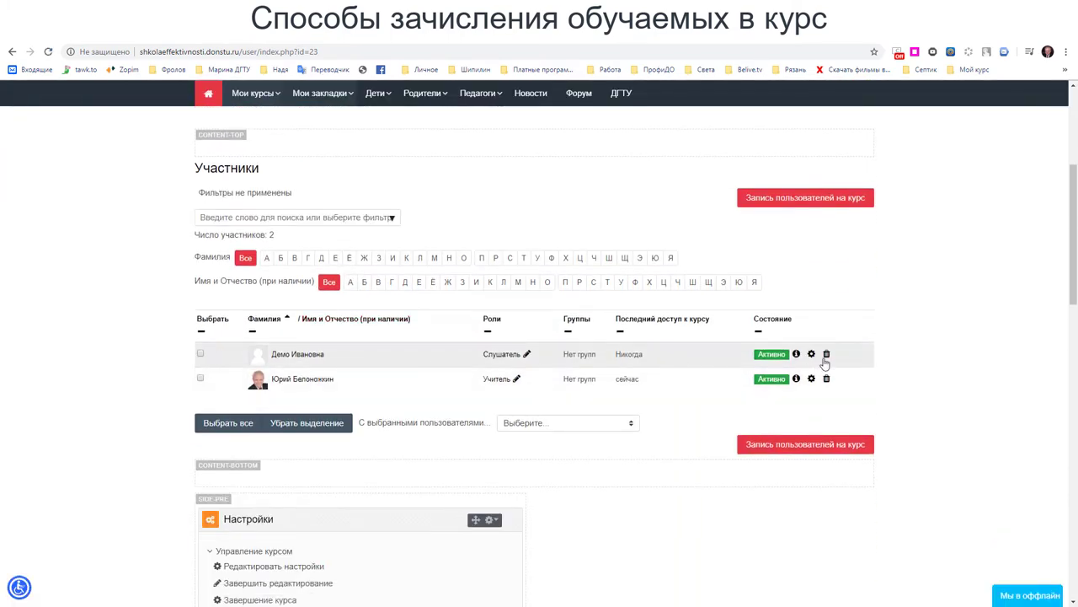
click(826, 356)
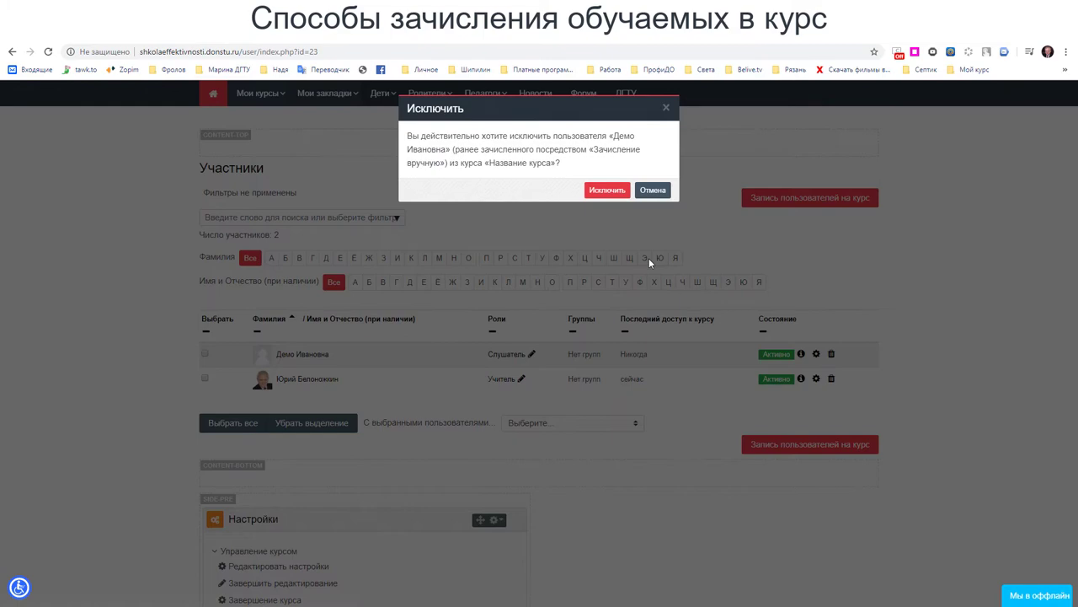
click(614, 192)
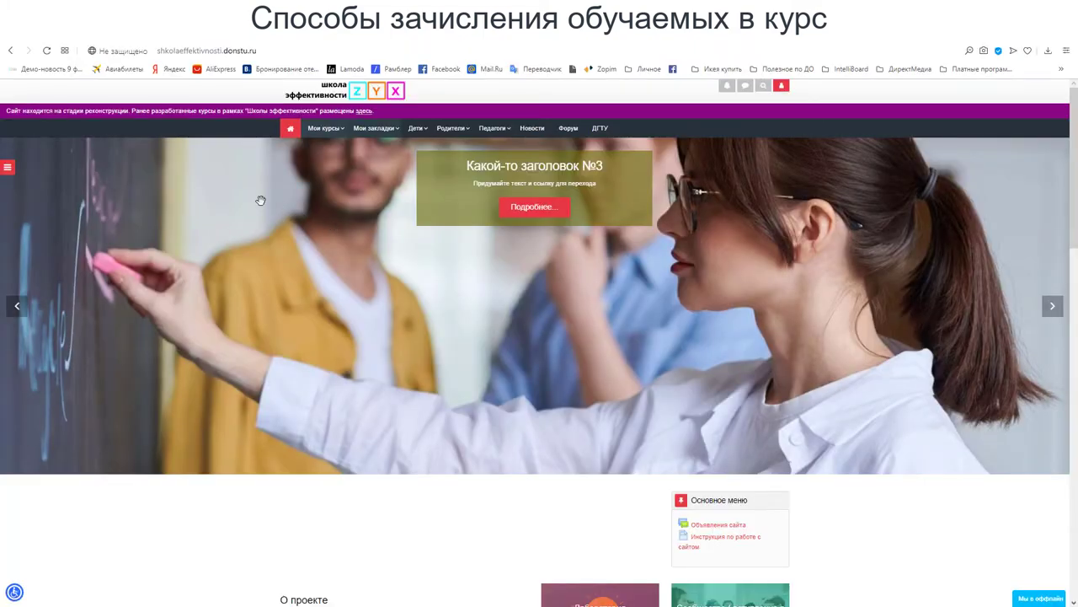
- Reload the homepage and return to the course's 'Участники' list, now showing only the teacher
click(316, 230)
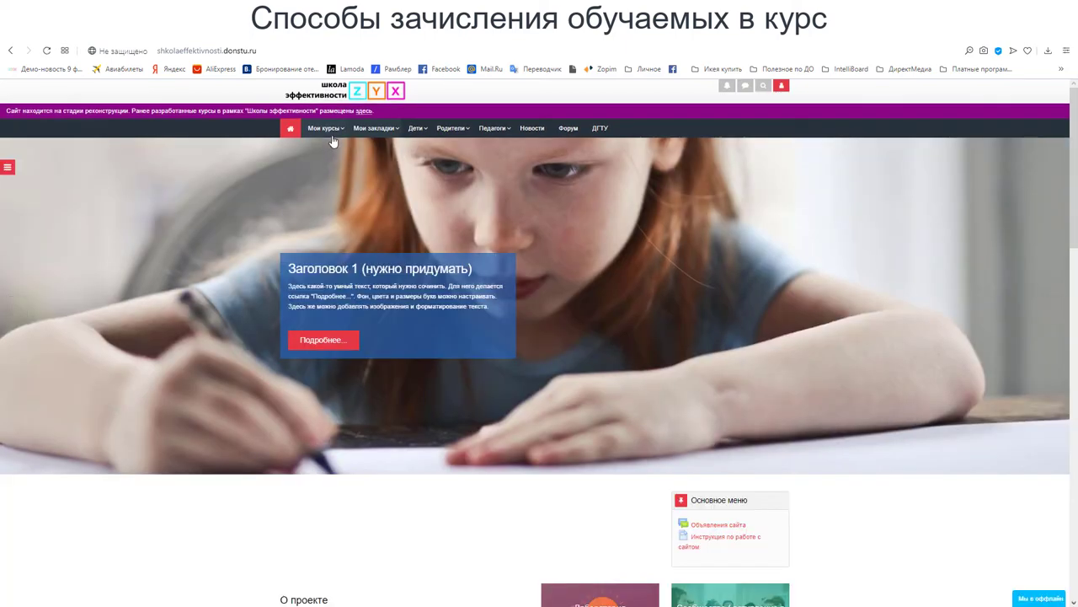
mouse_move(328, 131)
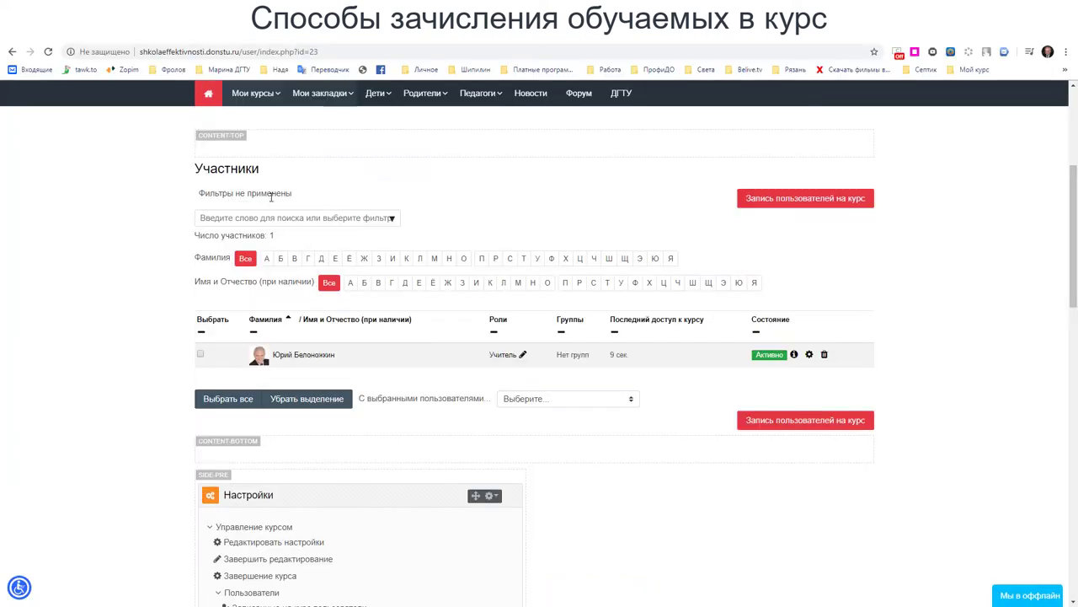
- Open the course page from its breadcrumb in a new tab and take its address
scroll(563, 250, up, 2)
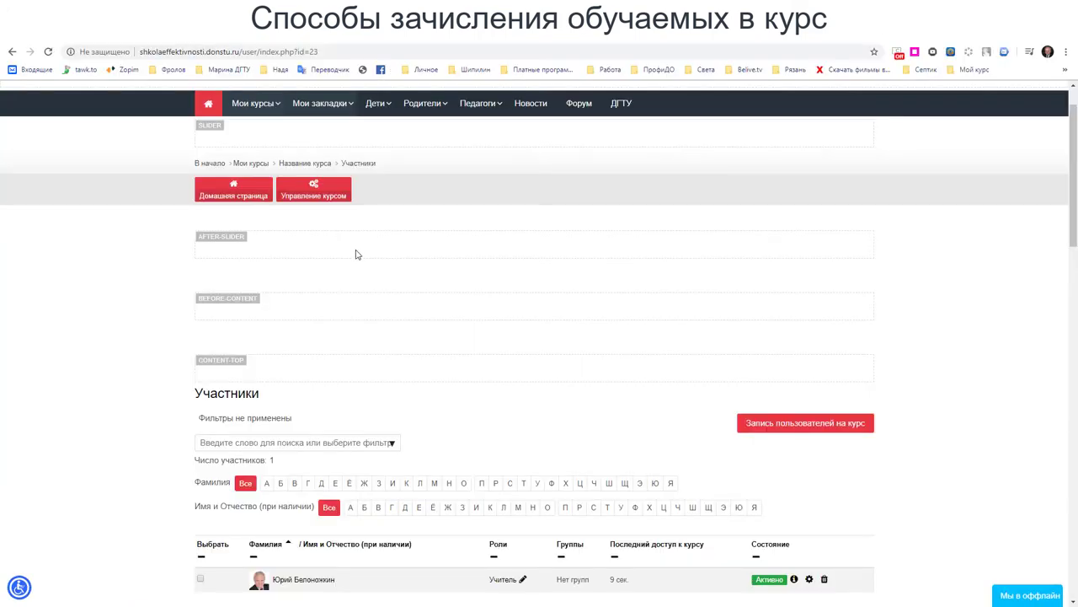
right_click(310, 167)
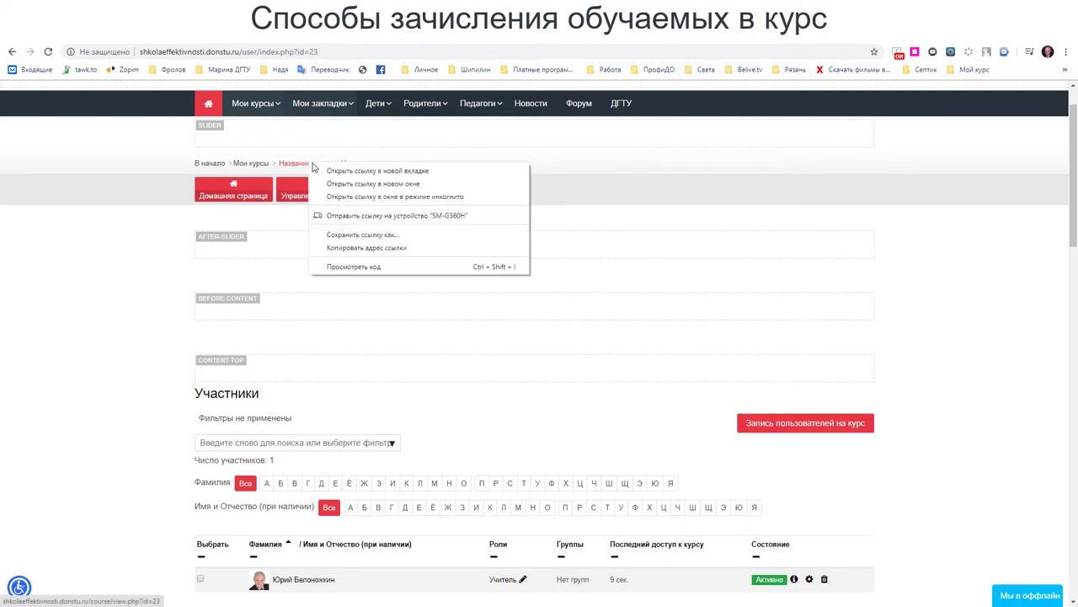
click(378, 171)
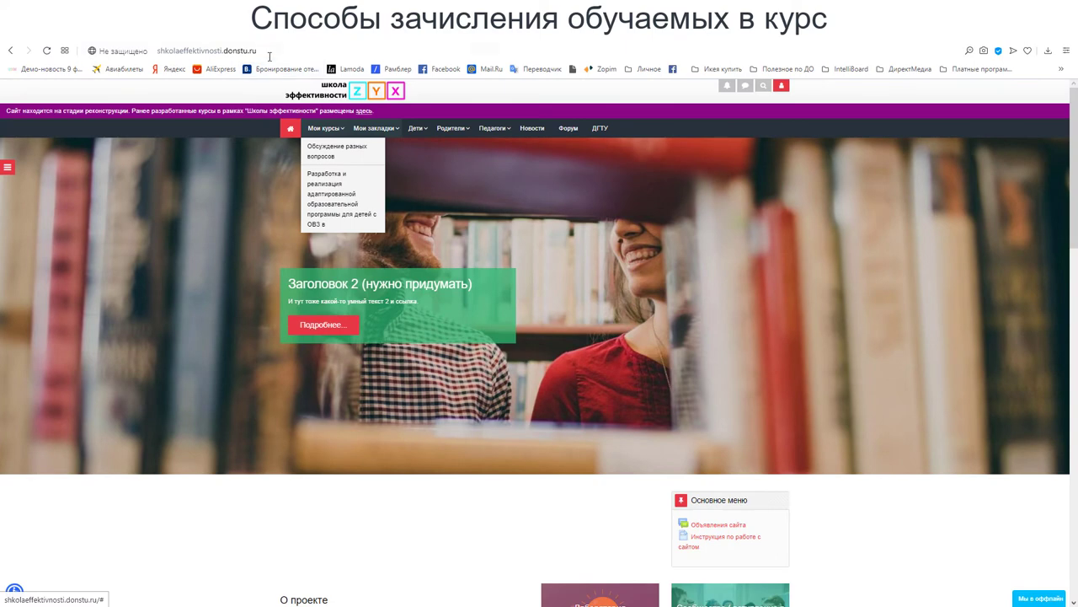
click(270, 52)
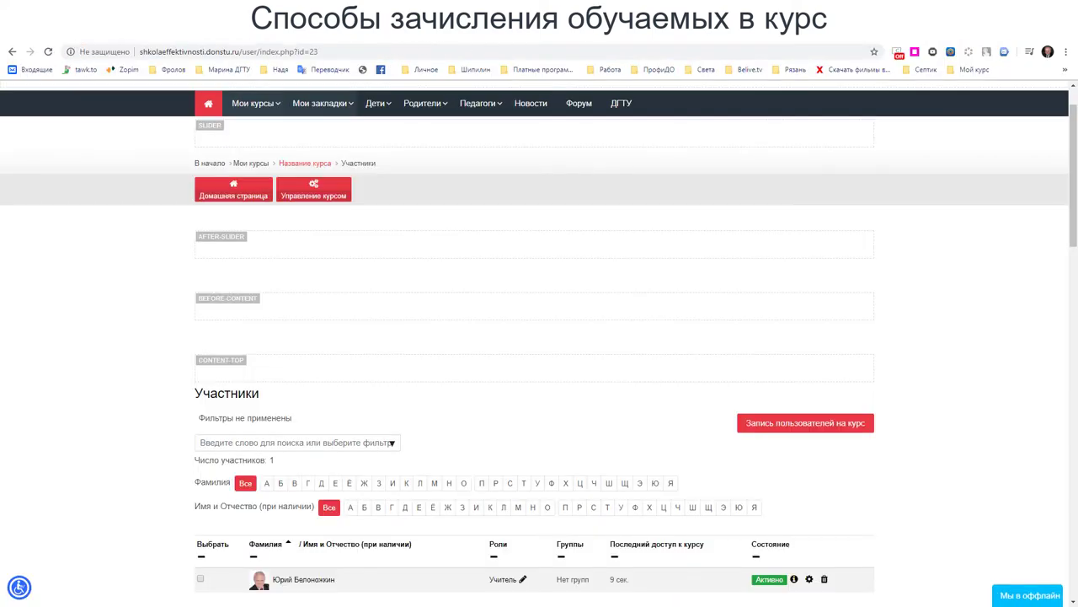
click(408, 52)
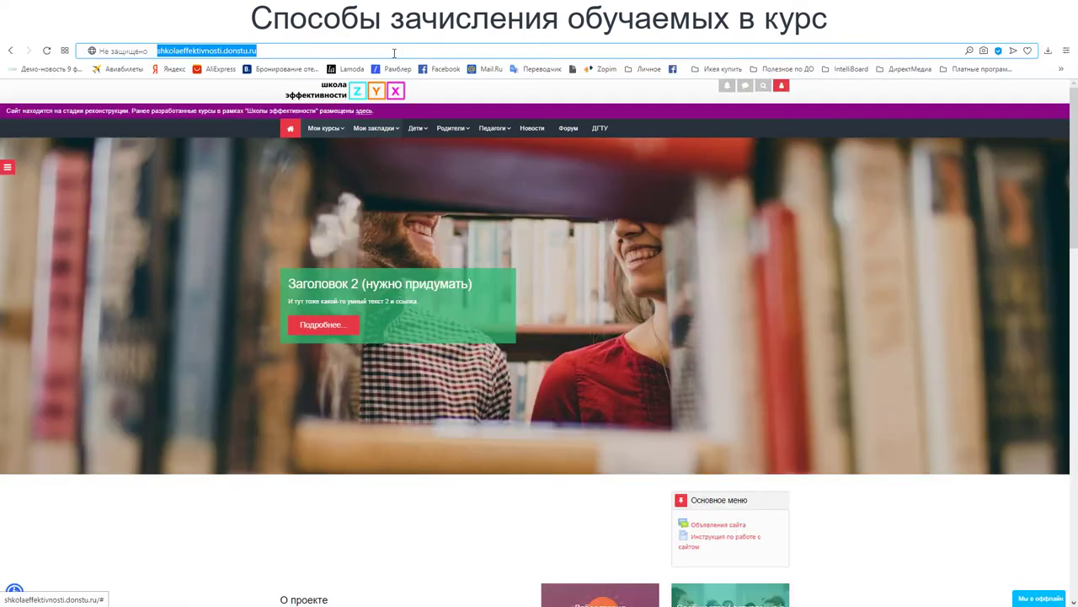
- Paste the course URL into the student's browser, load it, and dismiss the requireloginerror message
text(http://shkolaeffektivnosti.donstu.ru/course/view.php?id=23)
key(Return)
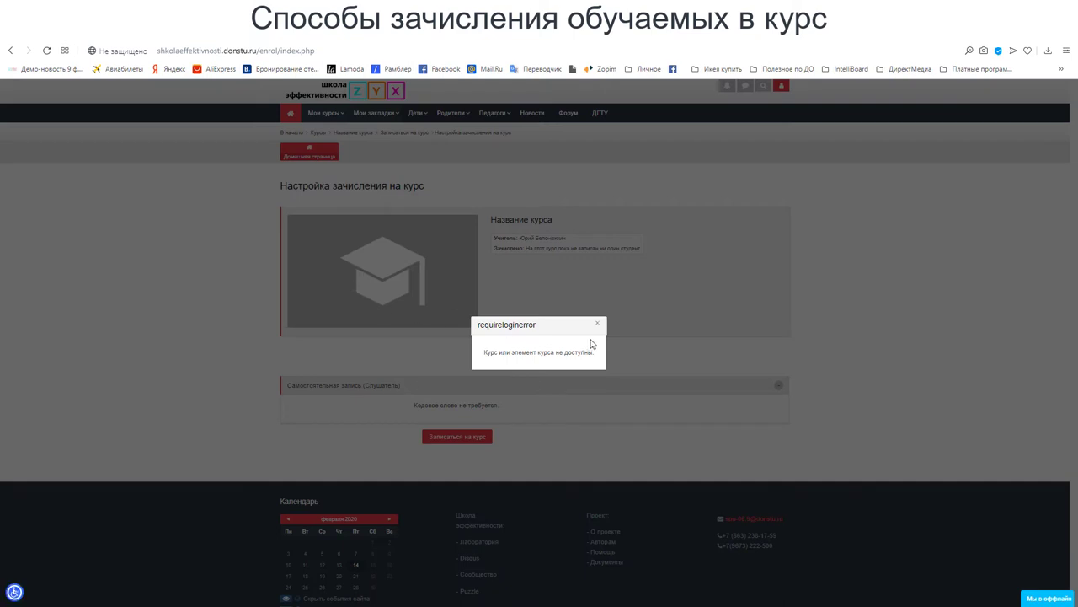
click(599, 325)
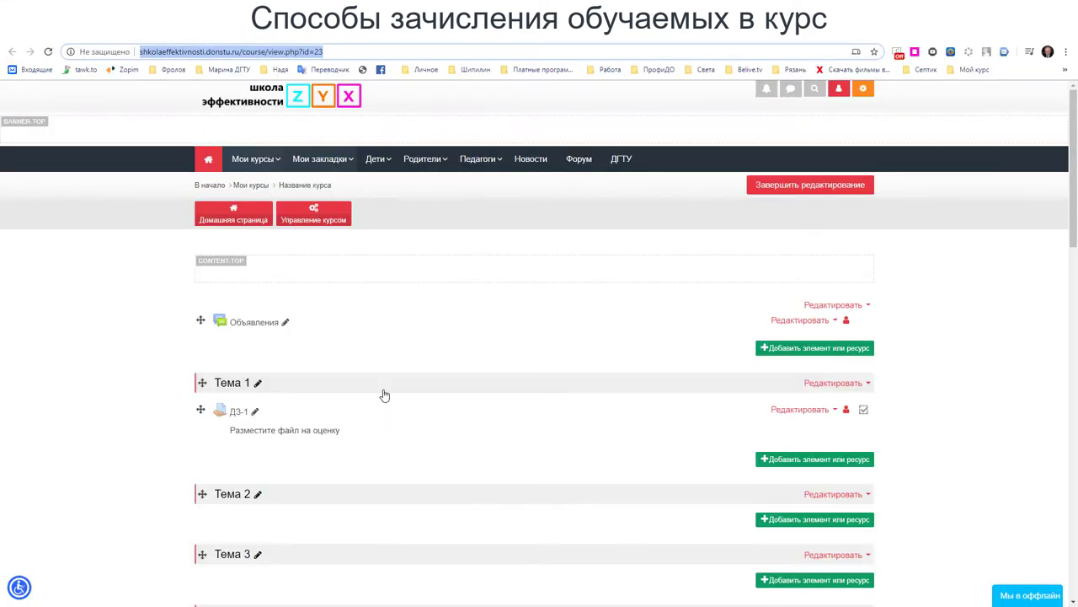
- Expand Настройки > Пользователи > 'Способы зачисления на курс' and open 'Самостоятельная запись (Слушатель)'
click(336, 219)
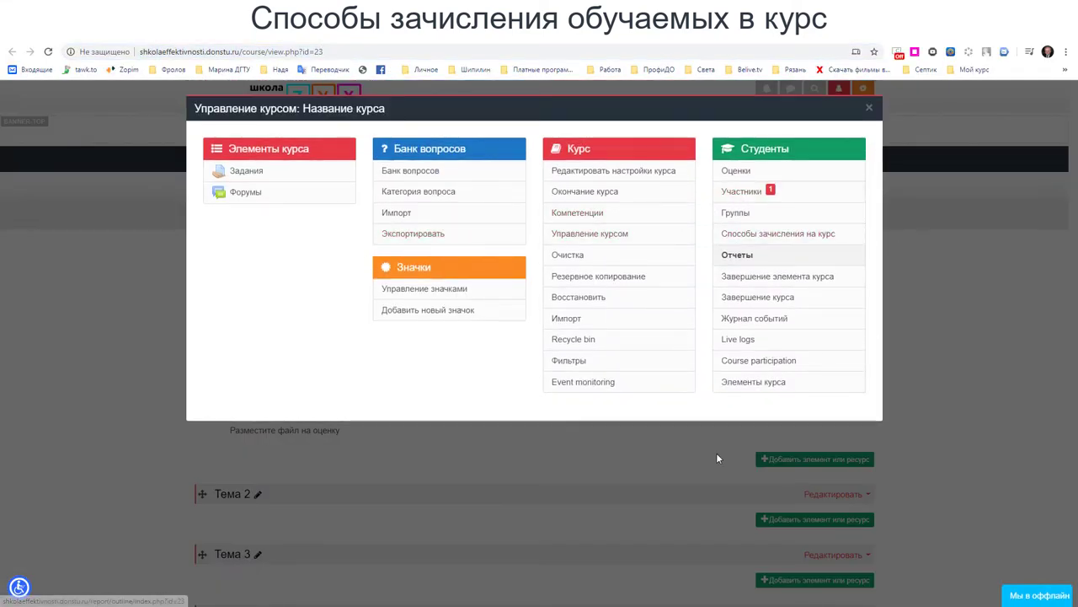
click(869, 108)
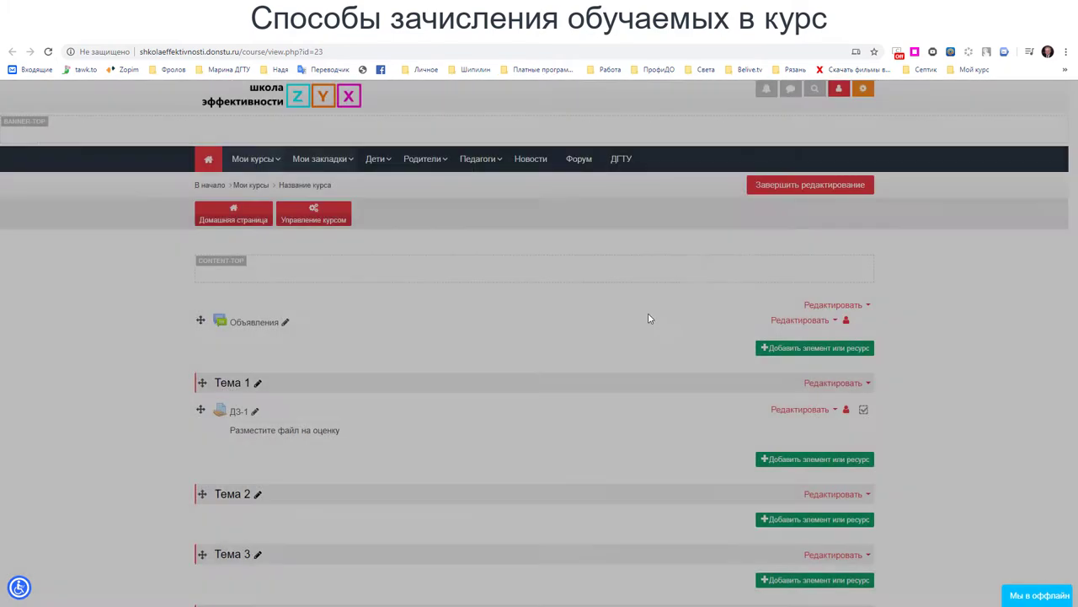
scroll(329, 410, down, 7)
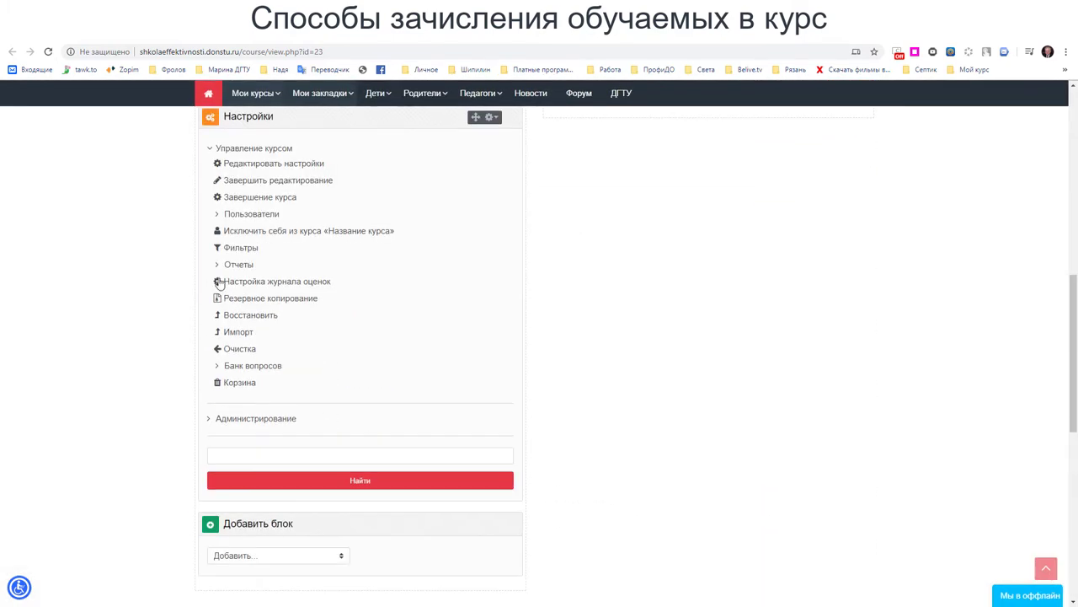
click(218, 213)
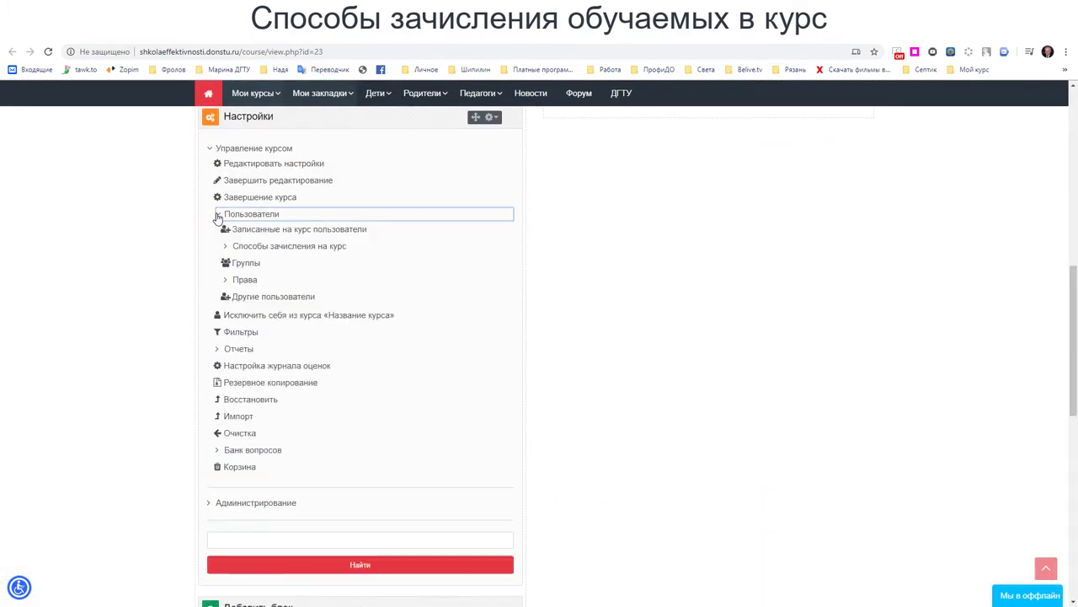
click(226, 247)
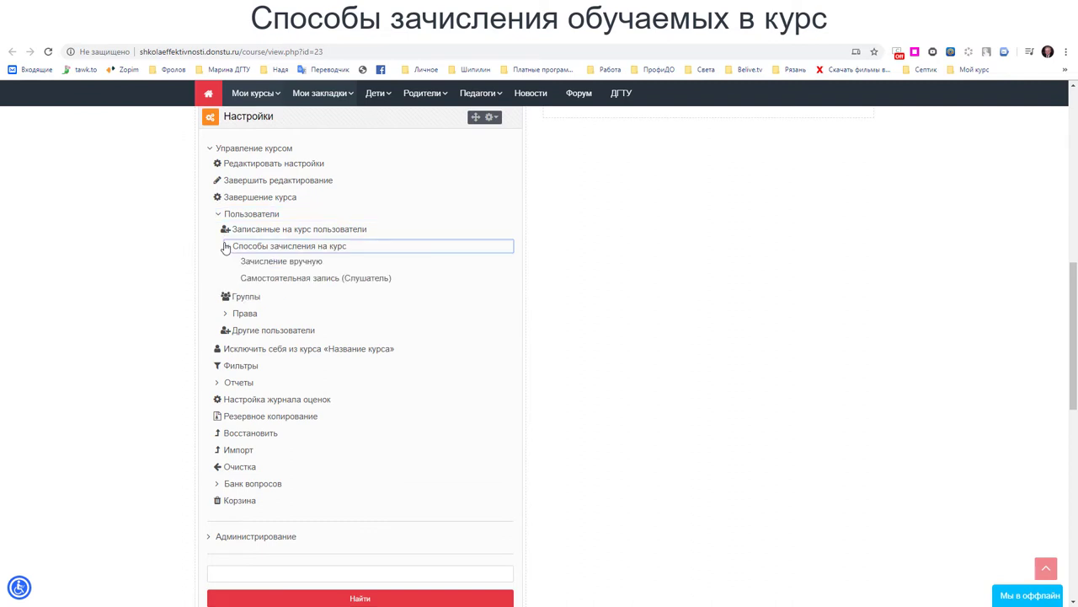
click(312, 279)
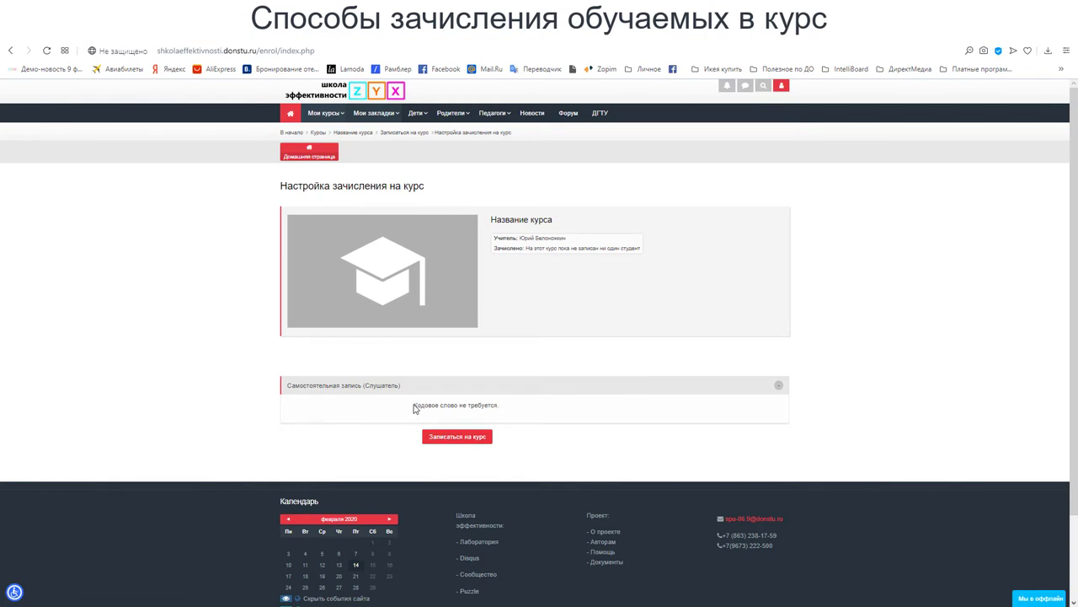
- Point out that no code word is needed, self-enrol the student, and review Тема 1–4
drag(413, 408, 502, 407)
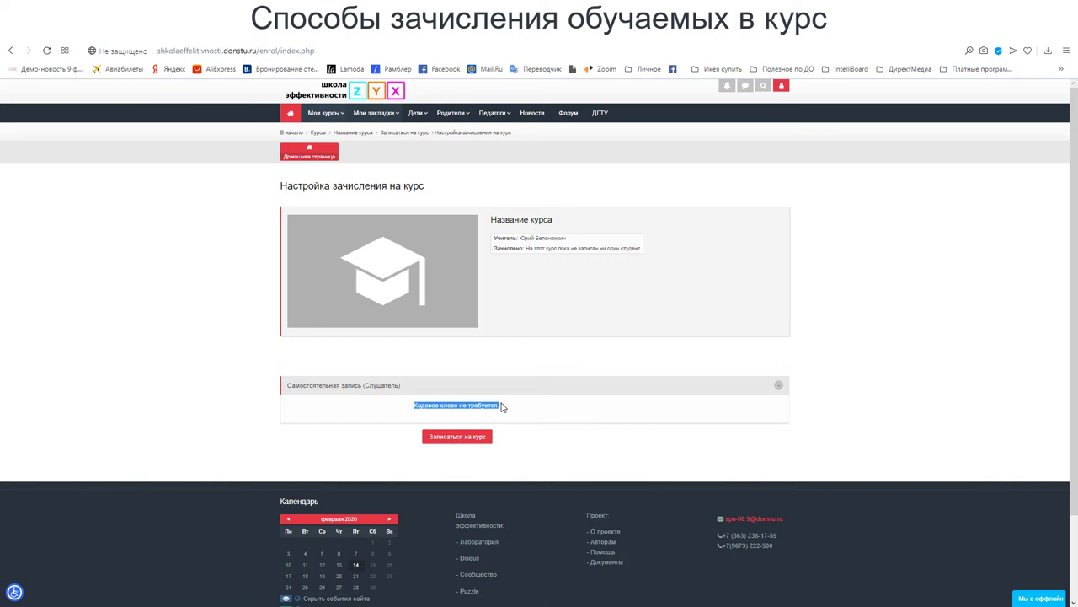
click(506, 409)
click(458, 437)
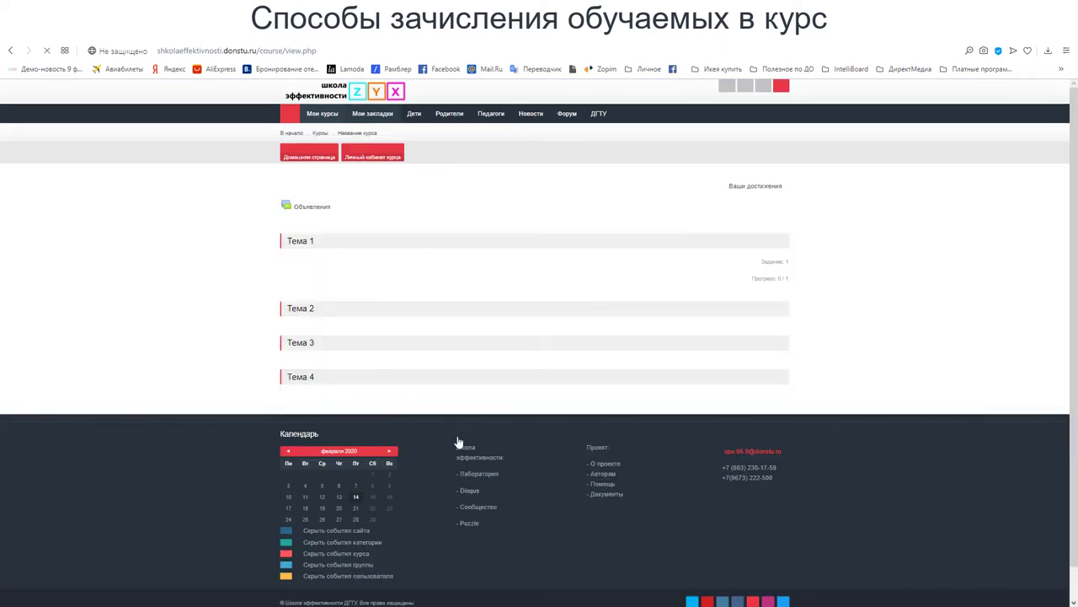
scroll(742, 211, down, 1)
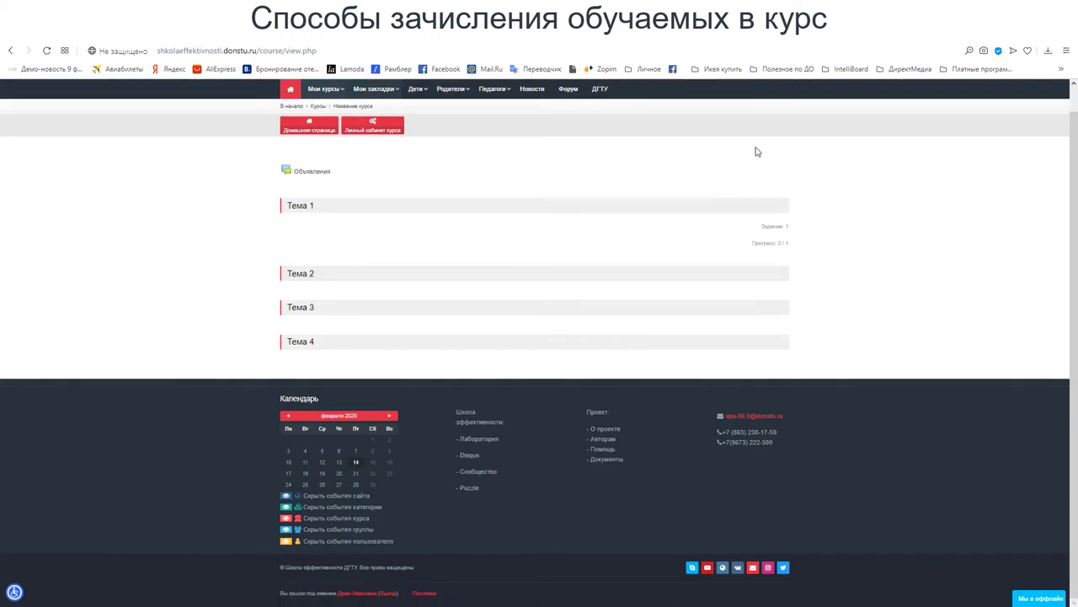
scroll(924, 303, up, 1)
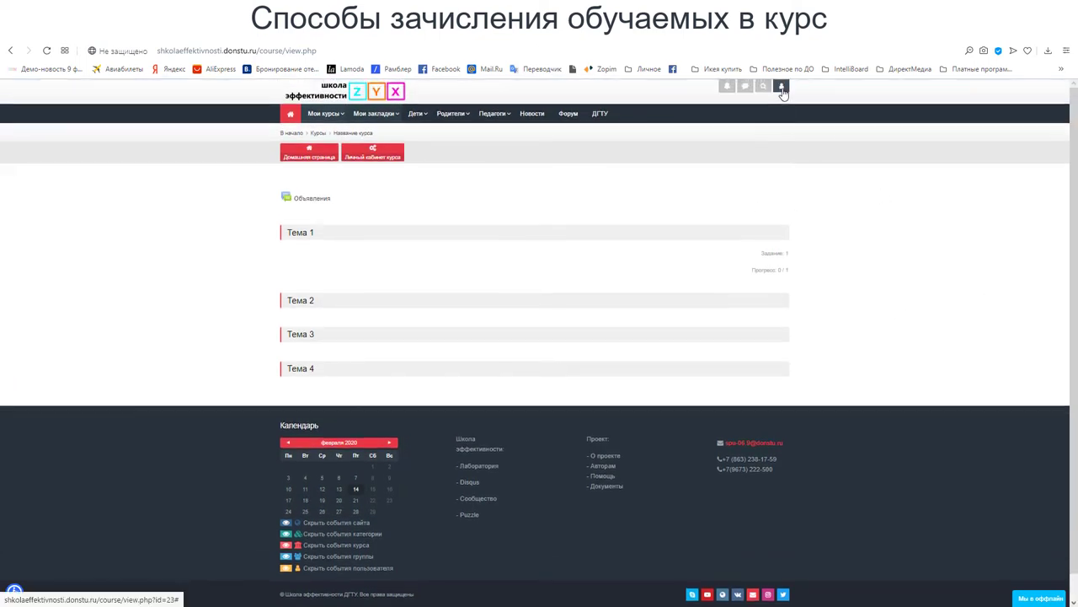
scroll(782, 93, up, 1)
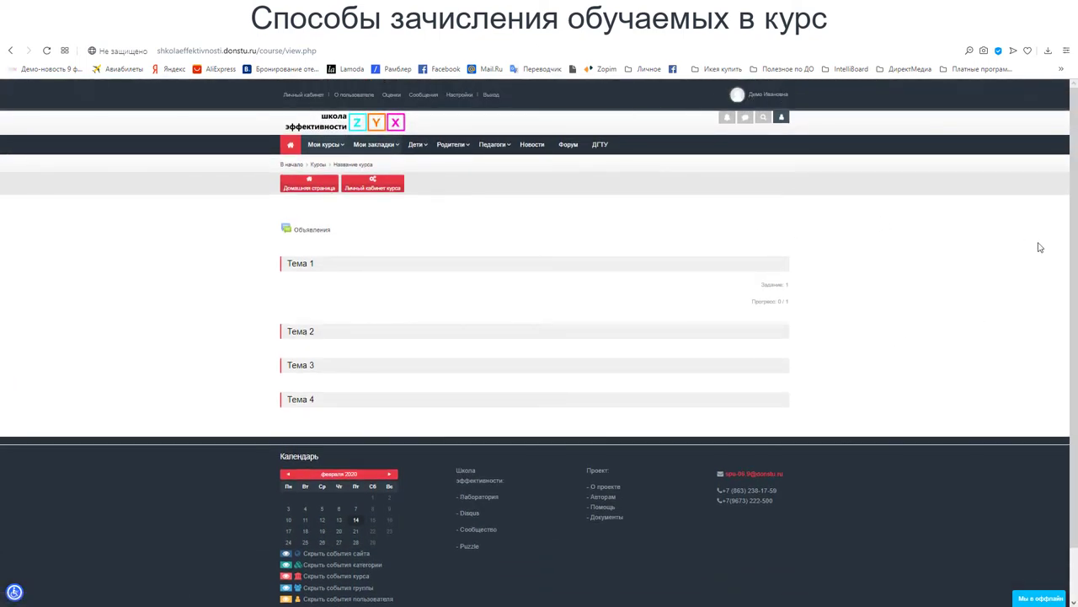
scroll(1016, 280, up, 1)
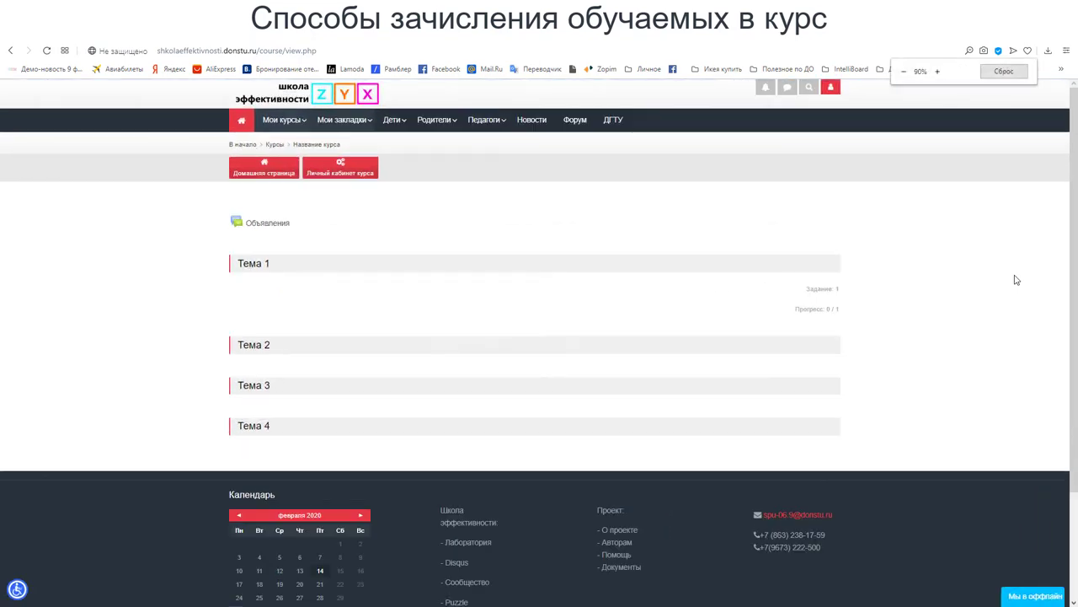
scroll(1016, 280, up, 1)
scroll(986, 251, down, 2)
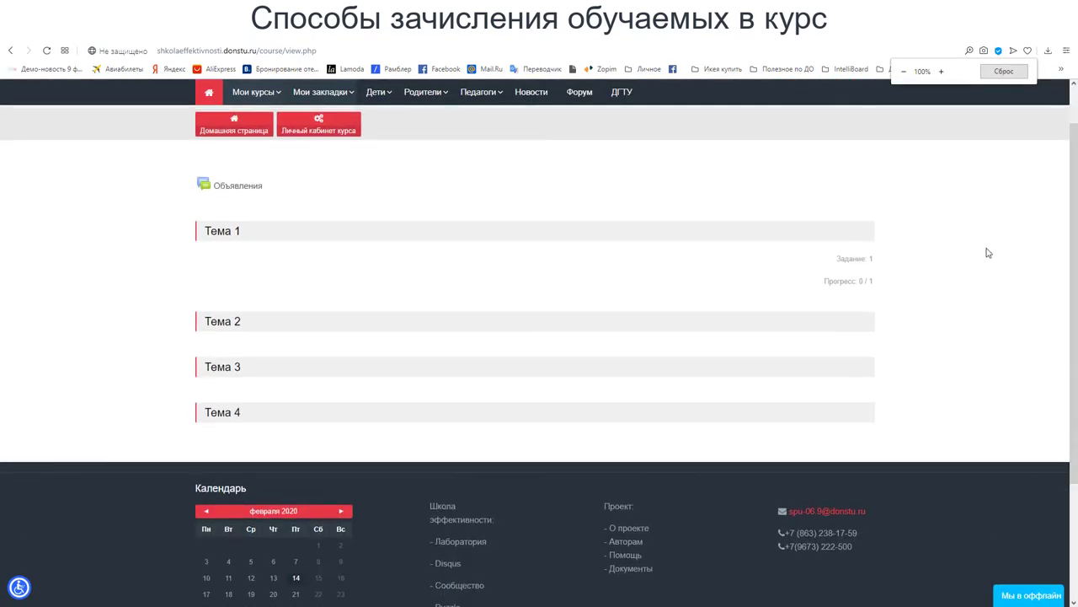
scroll(986, 251, up, 2)
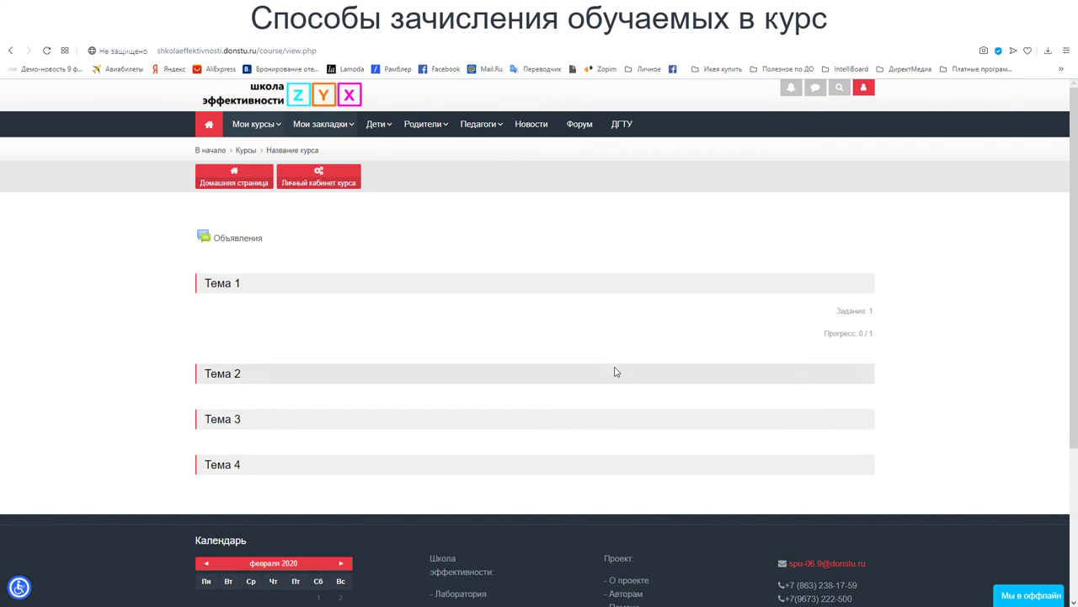
- Glance at the student's dashboard, then open Тема 1's ДЗ-1 and download the submitted gif file
click(321, 187)
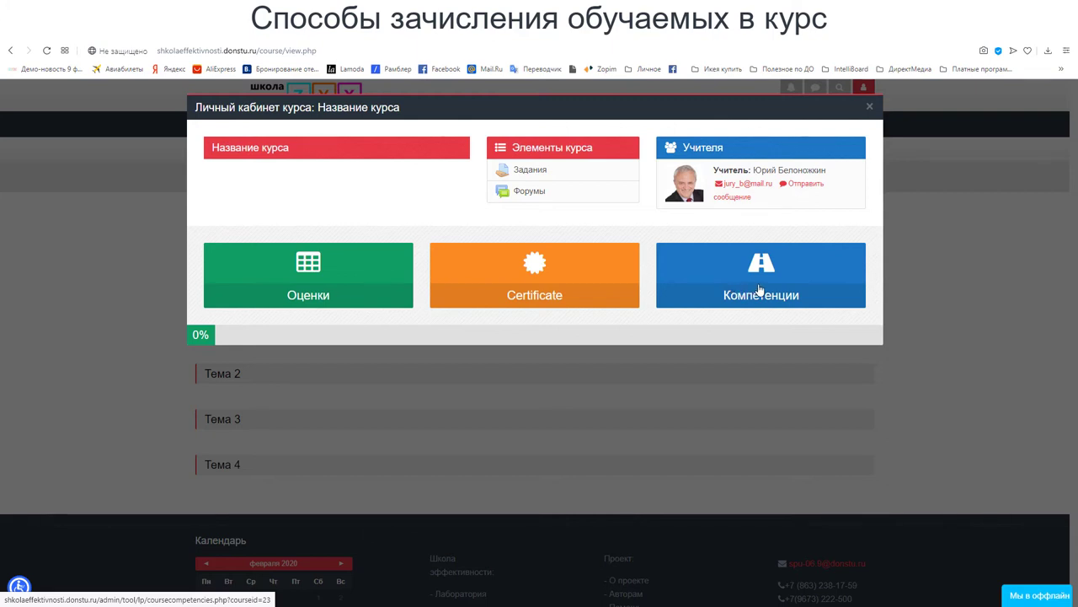
click(869, 107)
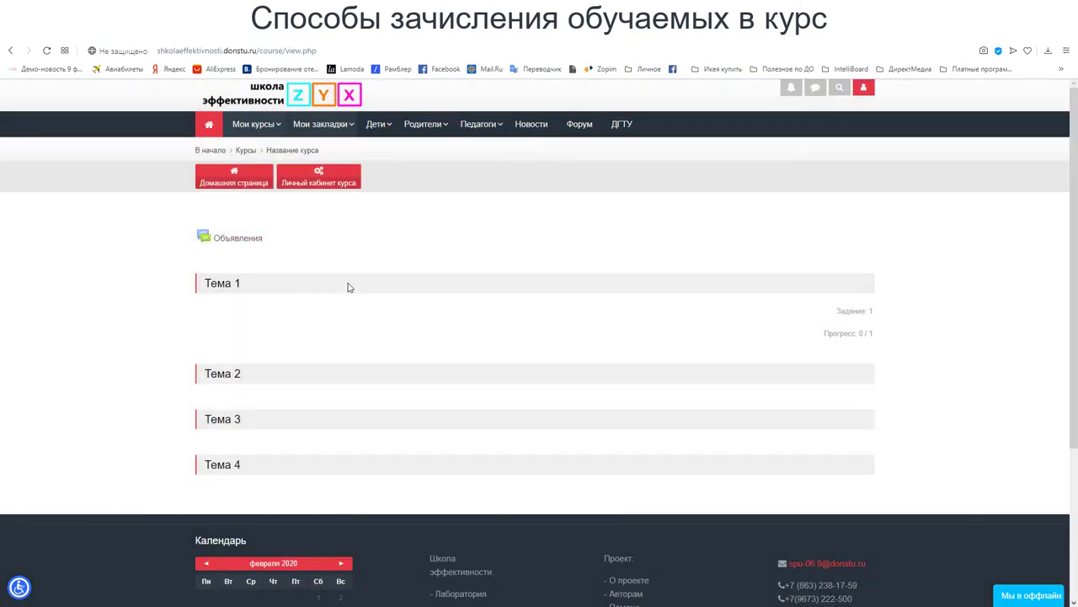
click(233, 286)
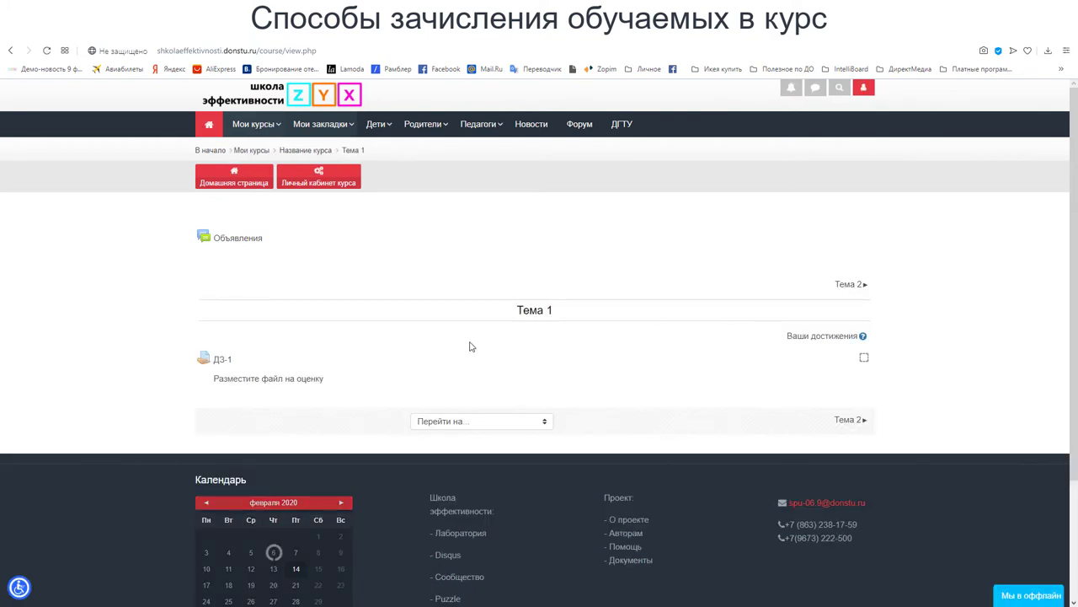
click(222, 360)
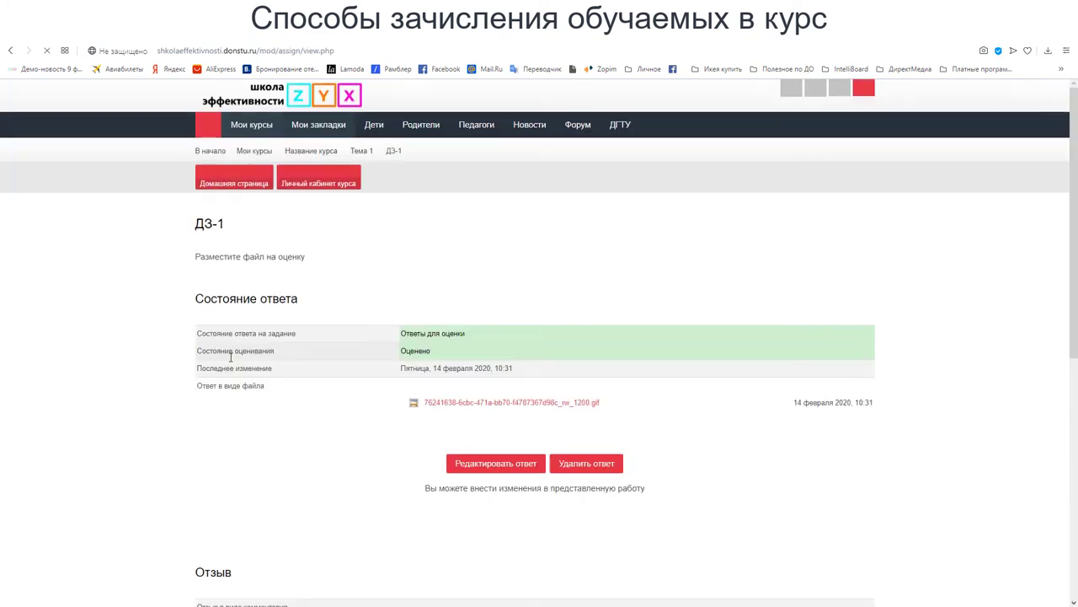
scroll(253, 364, down, 1)
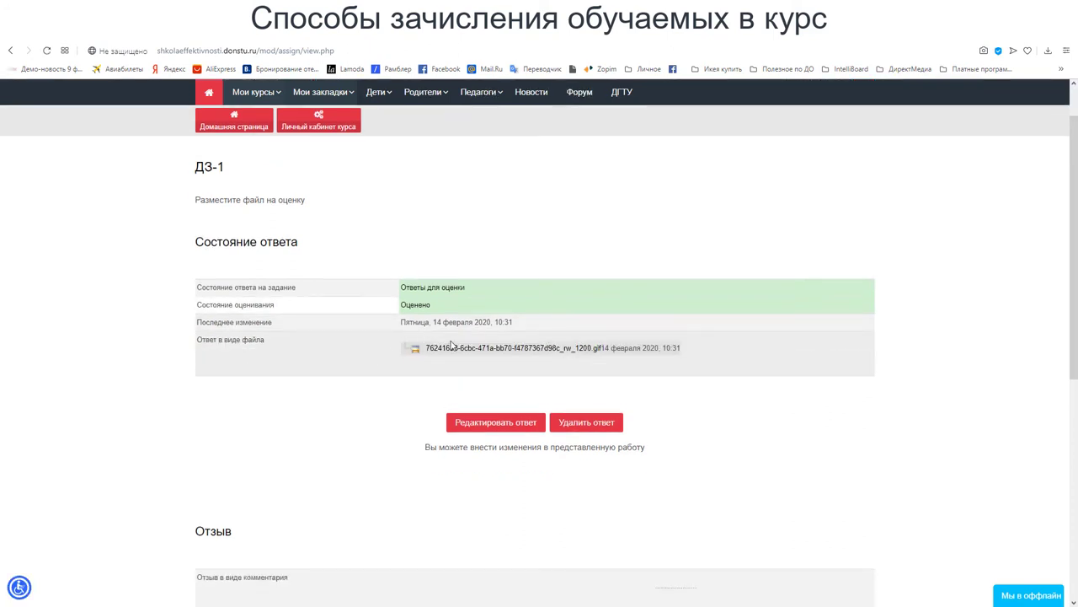
click(591, 358)
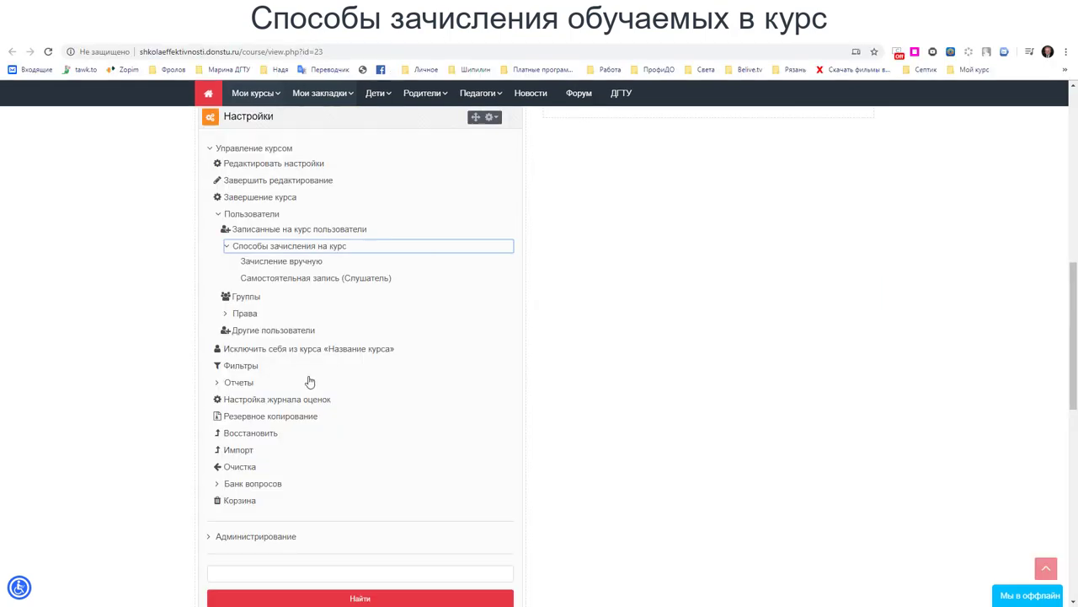
- Edit the Слушатель self-enrolment method: enter and reveal an enrolment key, then save
click(300, 248)
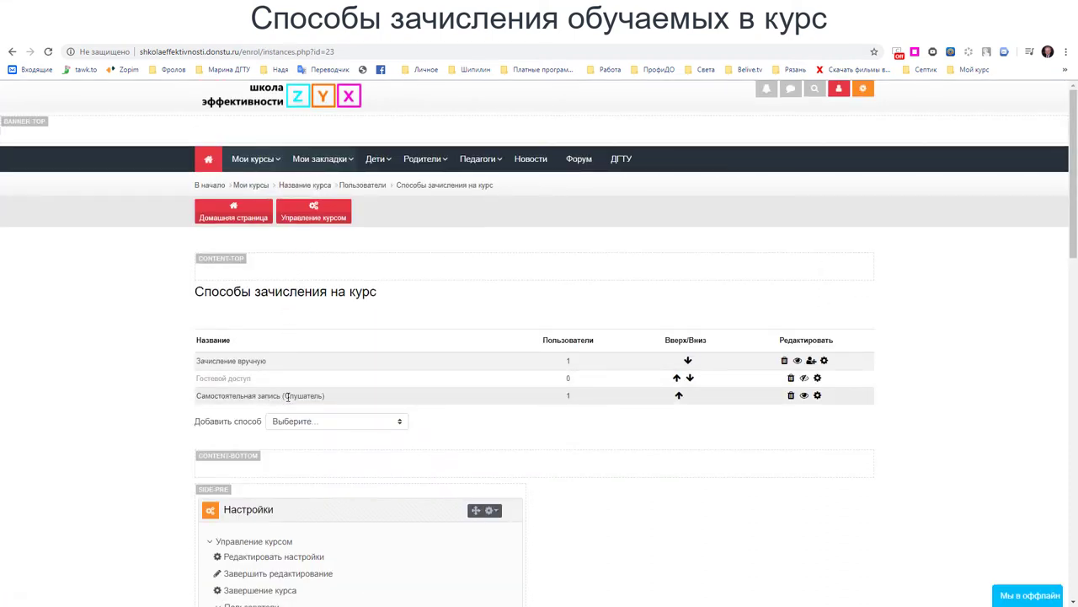
click(817, 395)
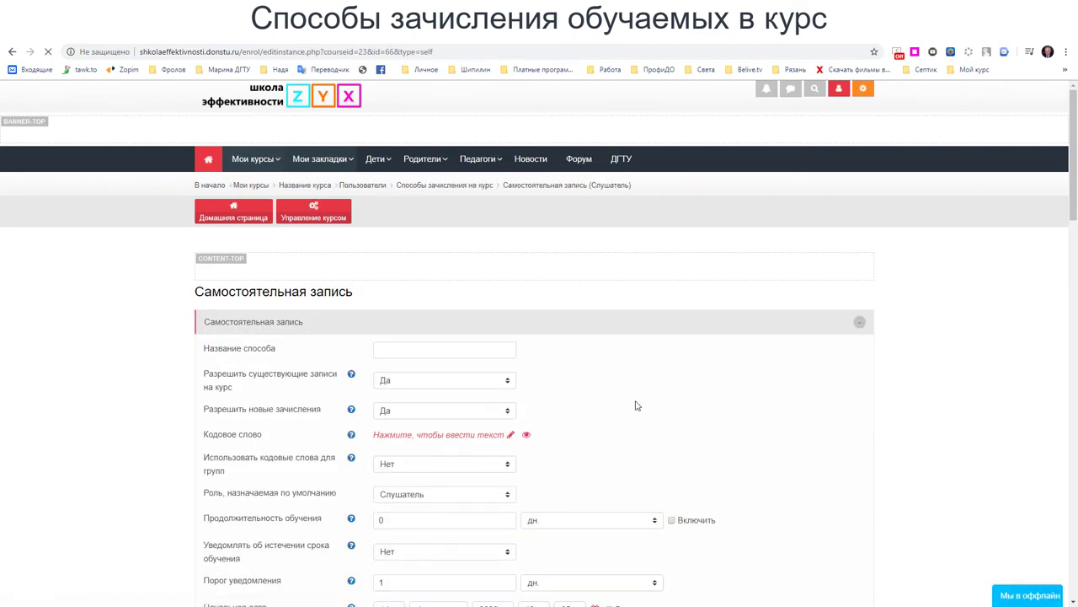
scroll(636, 405, down, 1)
scroll(636, 405, down, 3)
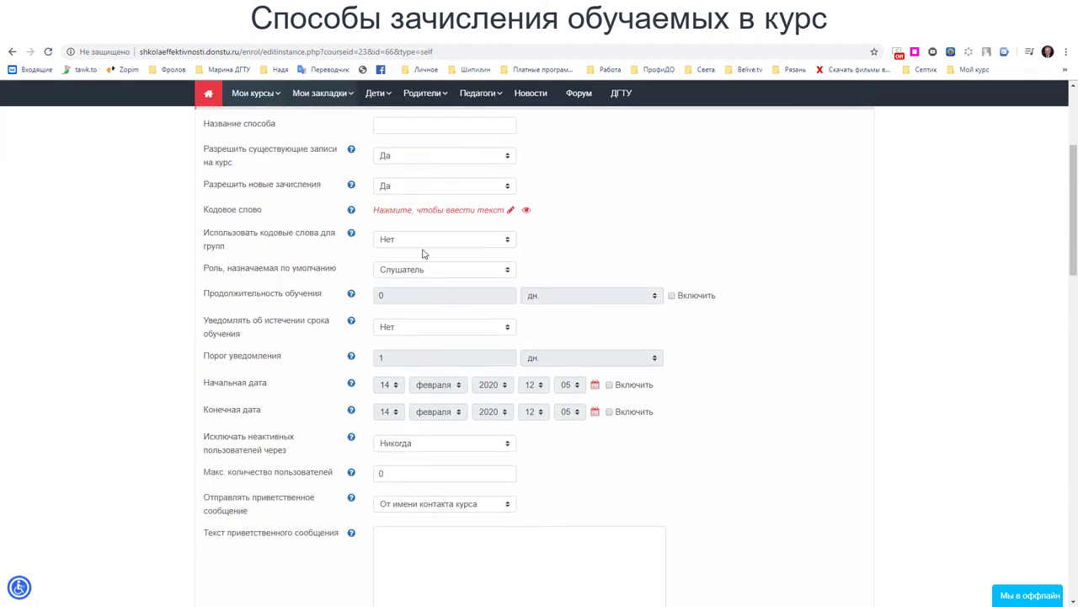
click(513, 211)
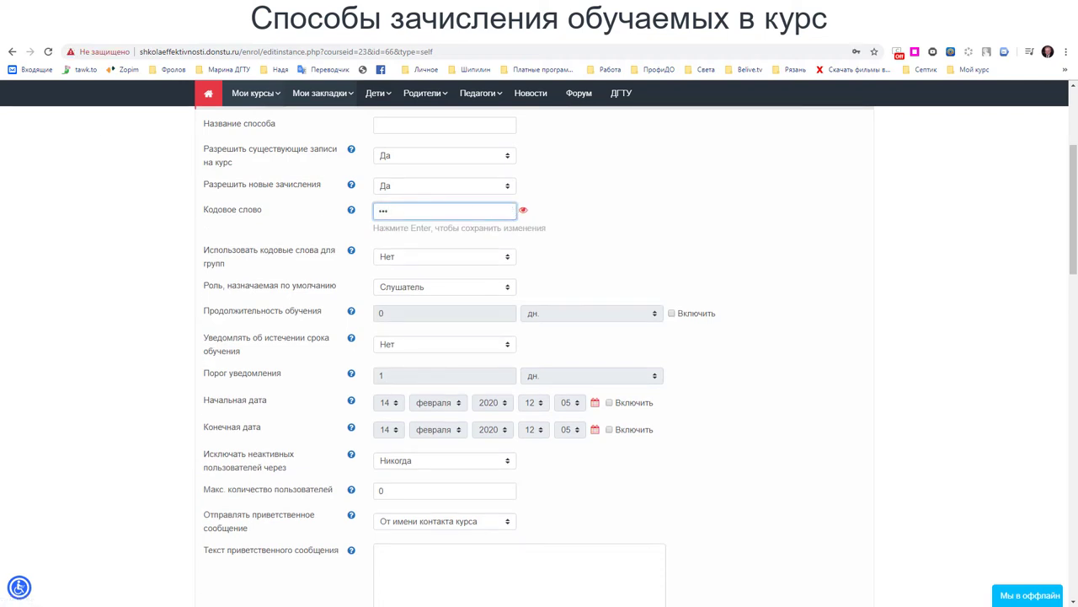
click(523, 210)
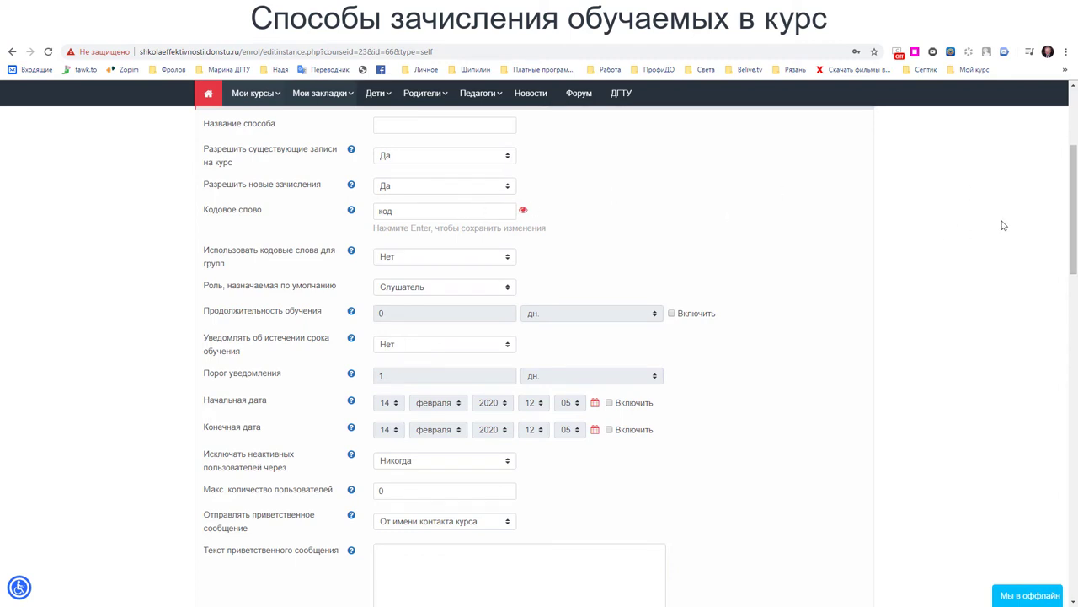
drag(1073, 195, 1073, 234)
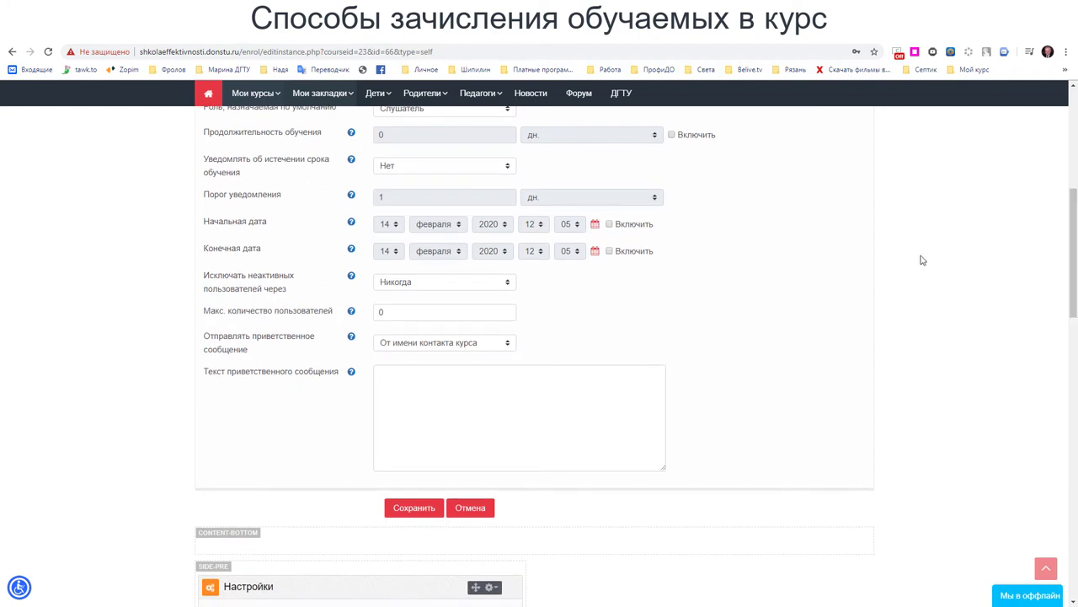
click(424, 509)
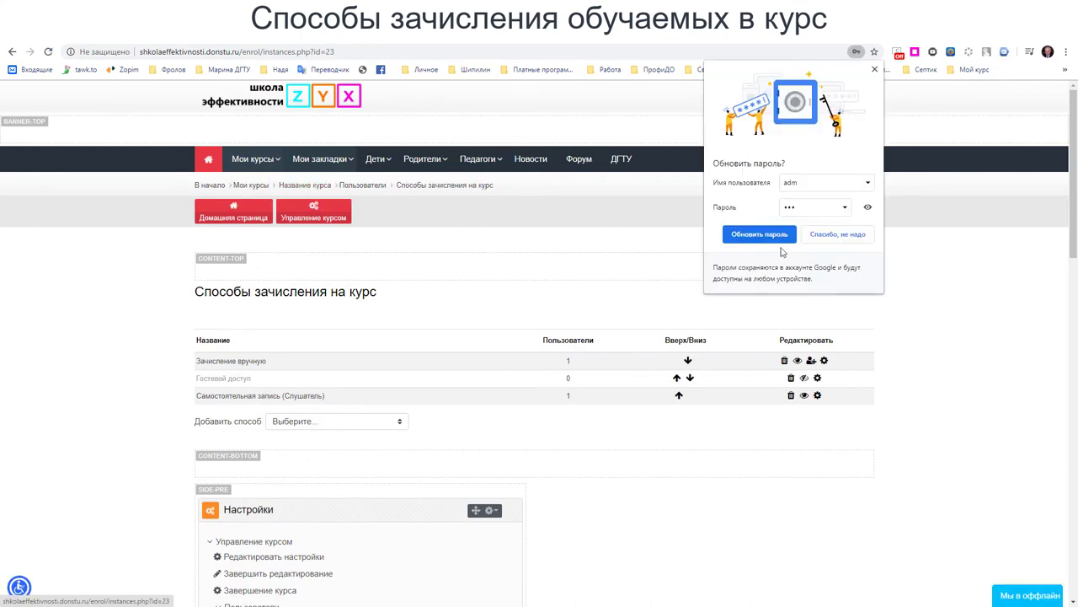
- Dismiss the password prompt and unenrol the demo student from the course participants list
click(775, 240)
click(330, 218)
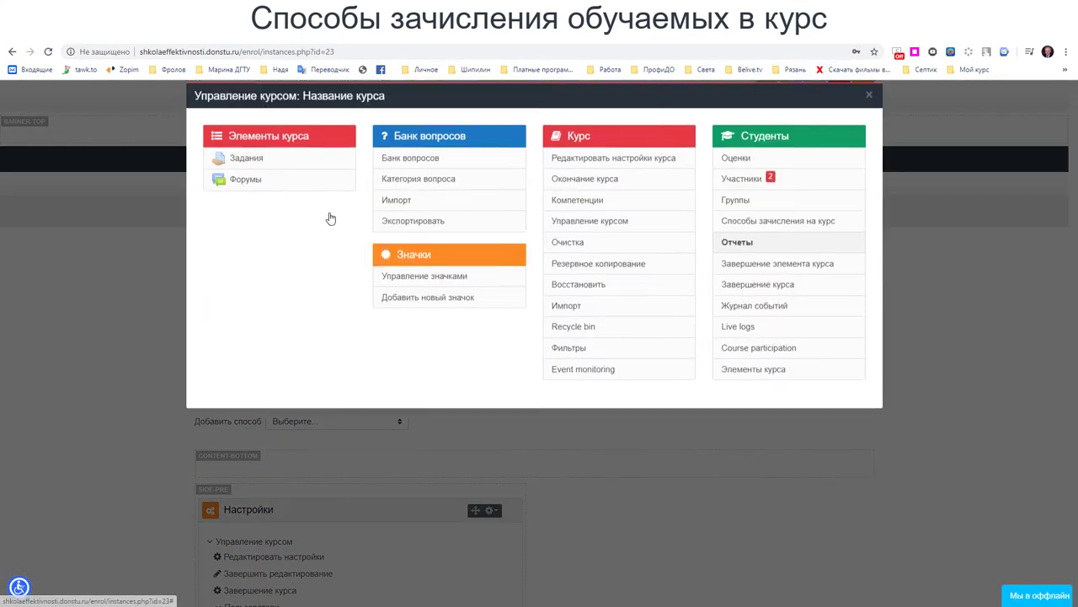
click(738, 193)
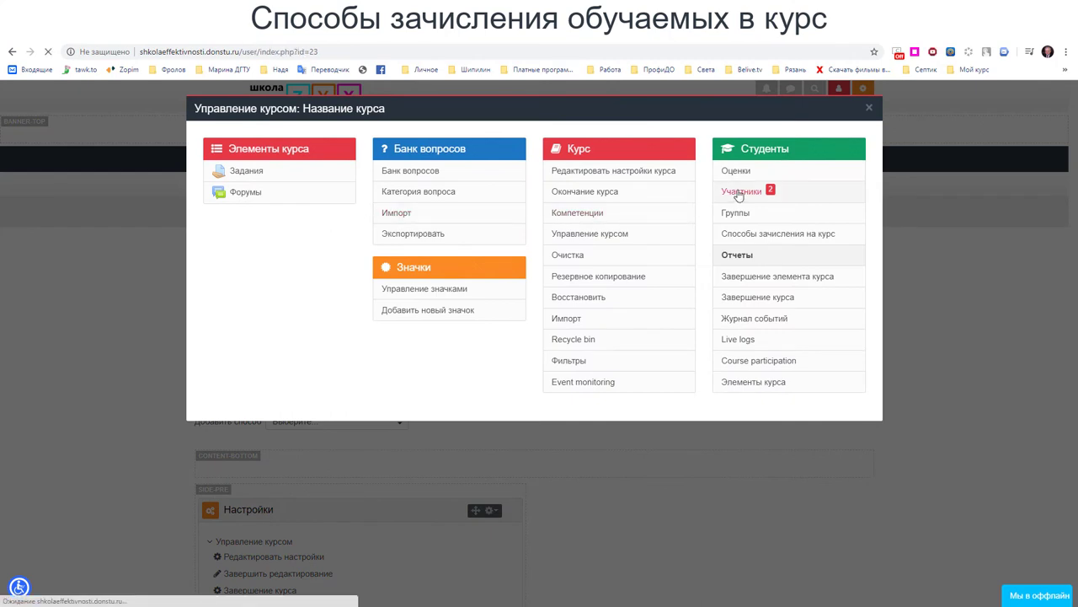
scroll(337, 390, down, 3)
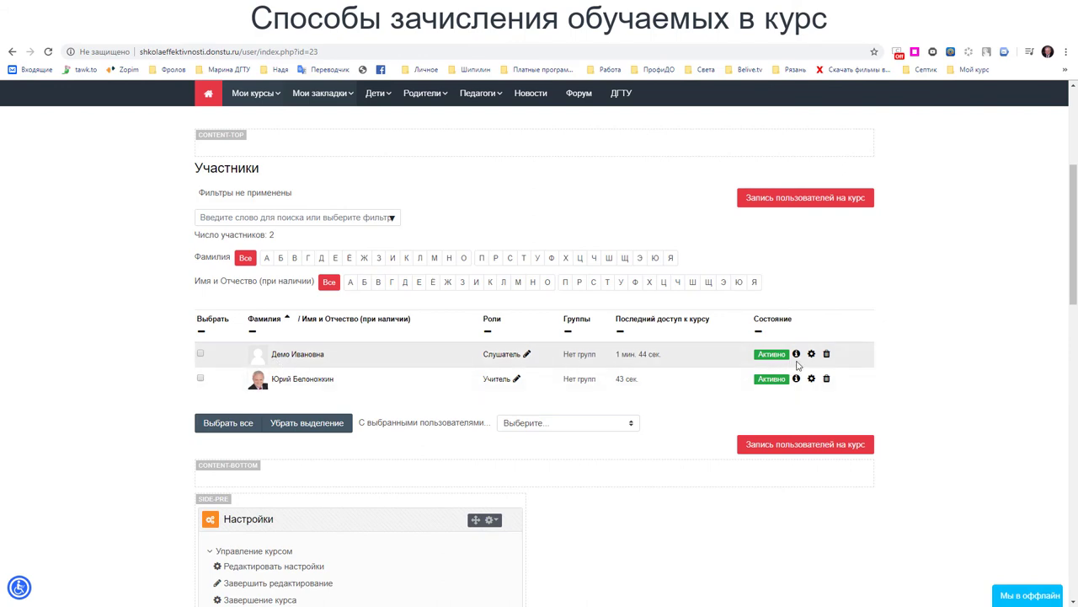
click(828, 355)
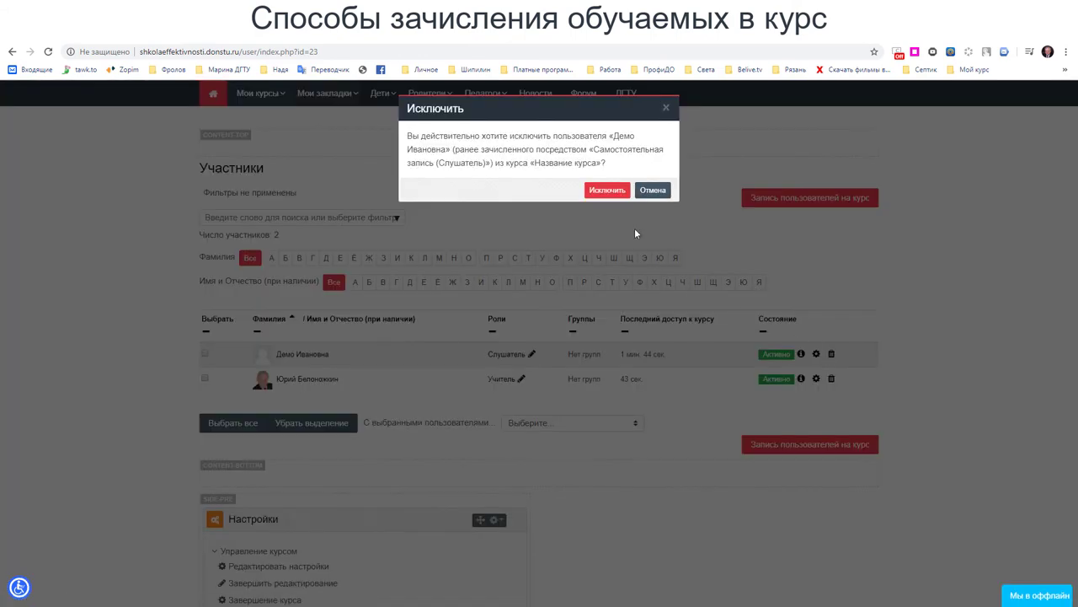
click(620, 191)
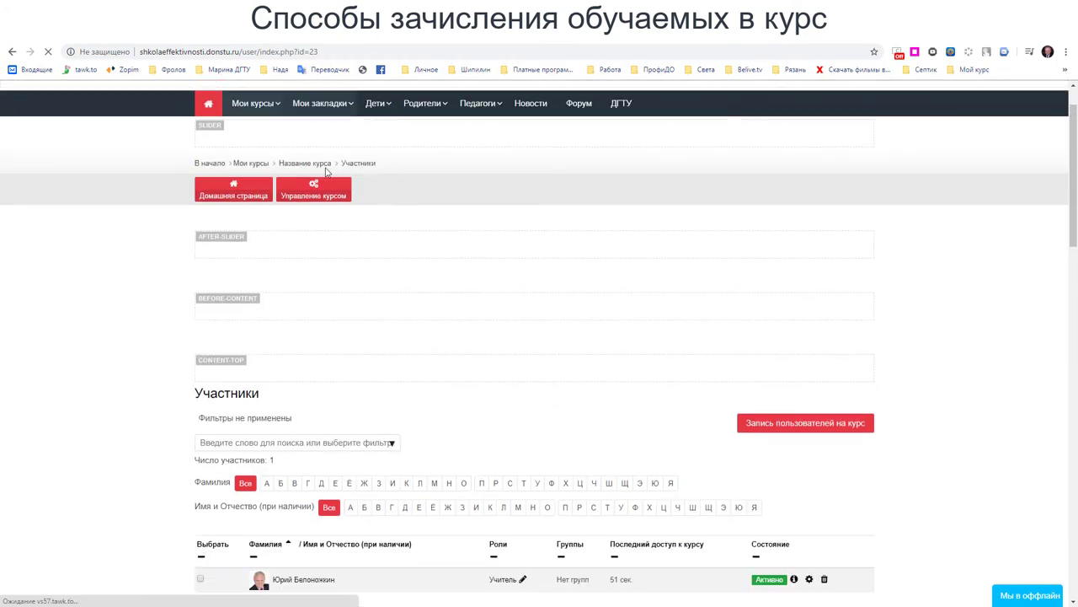
- Return to the course main page and select its address
scroll(751, 301, up, 1)
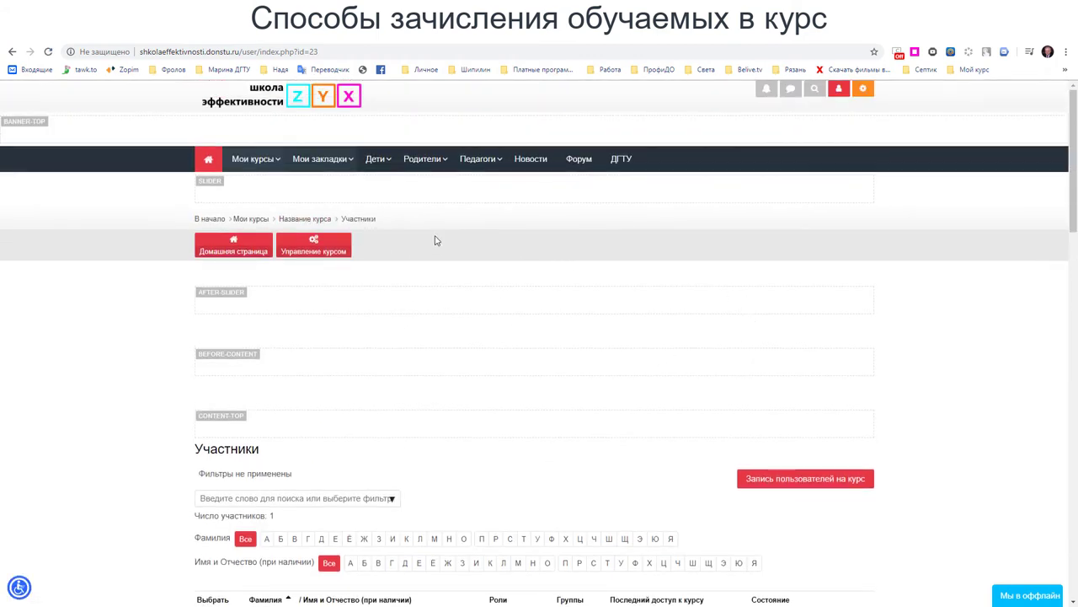
click(312, 221)
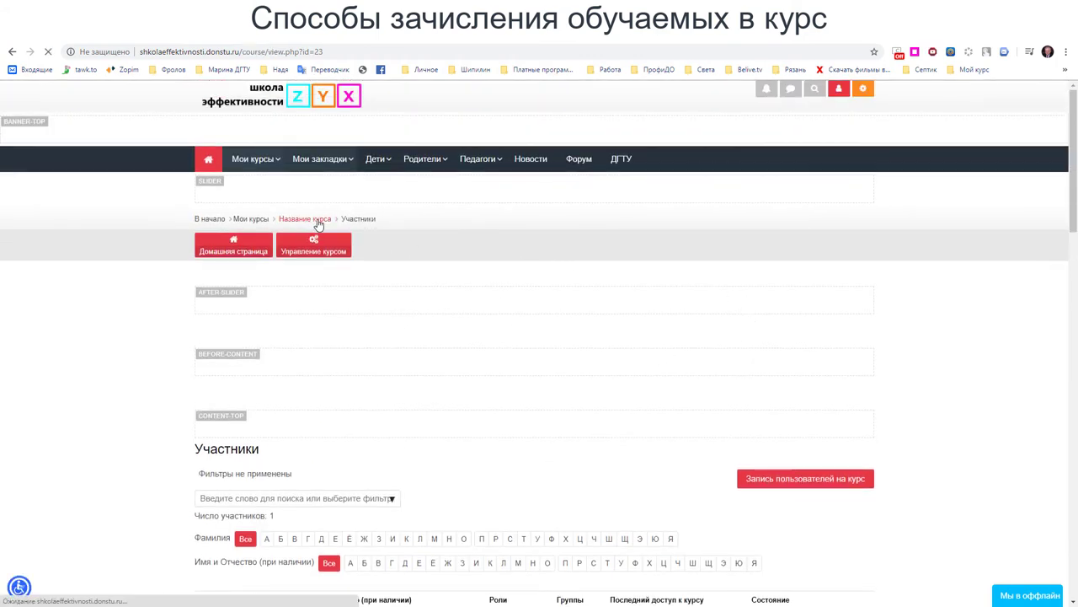
click(344, 52)
key(ctrl+c)
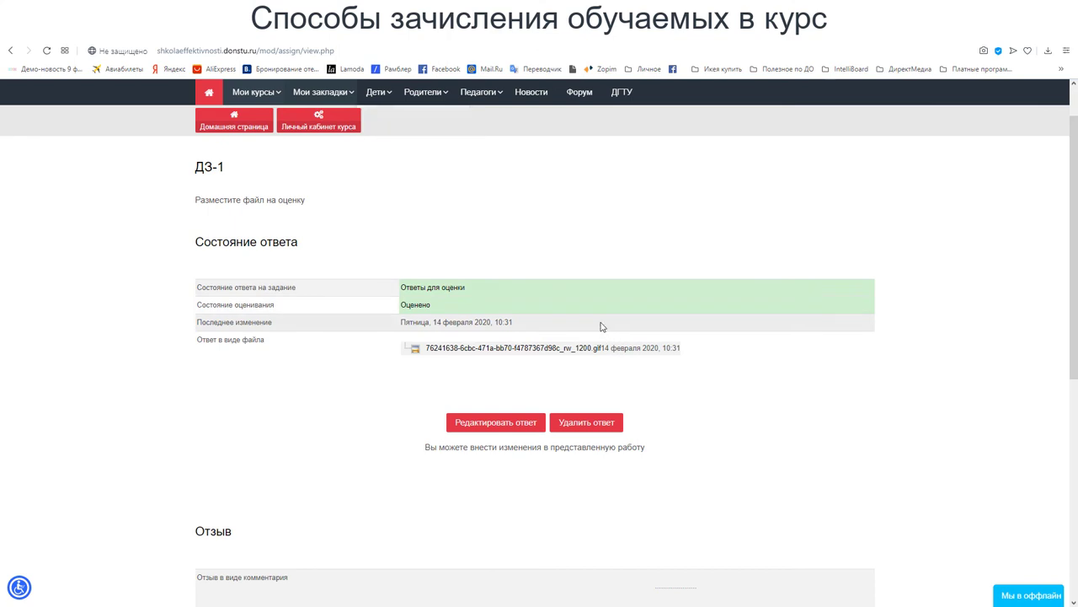
- Load the copied course URL in the student's browser and close the login error
click(349, 50)
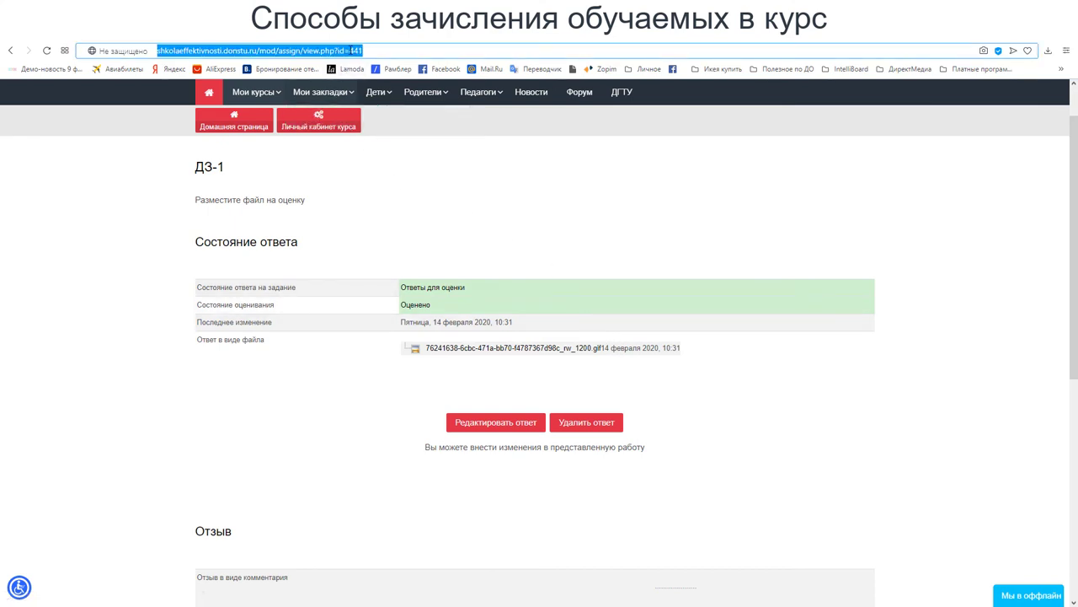
key(ctrl+v)
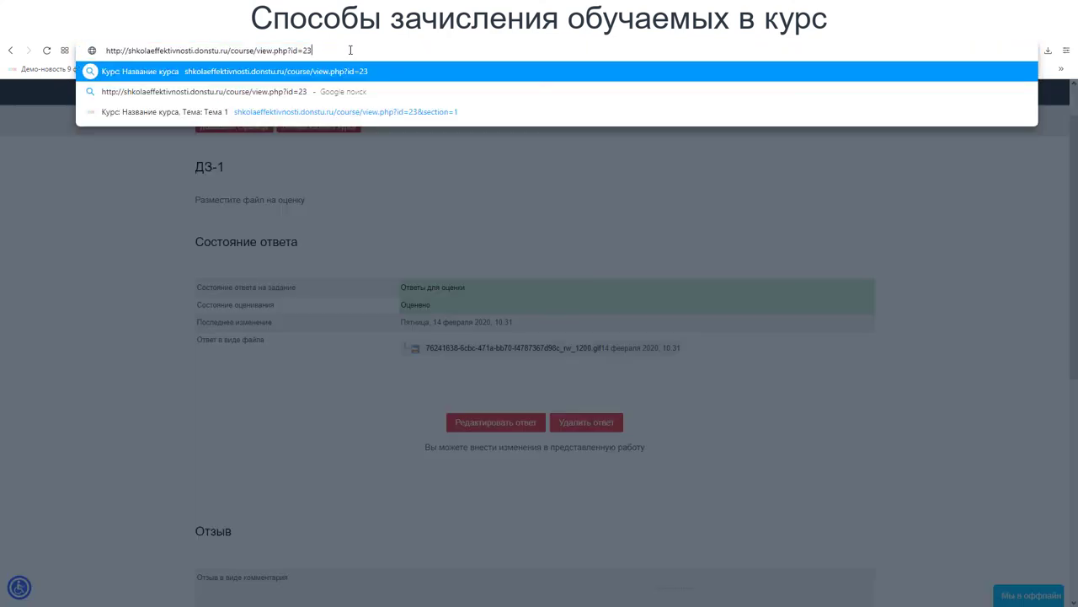
key(Return)
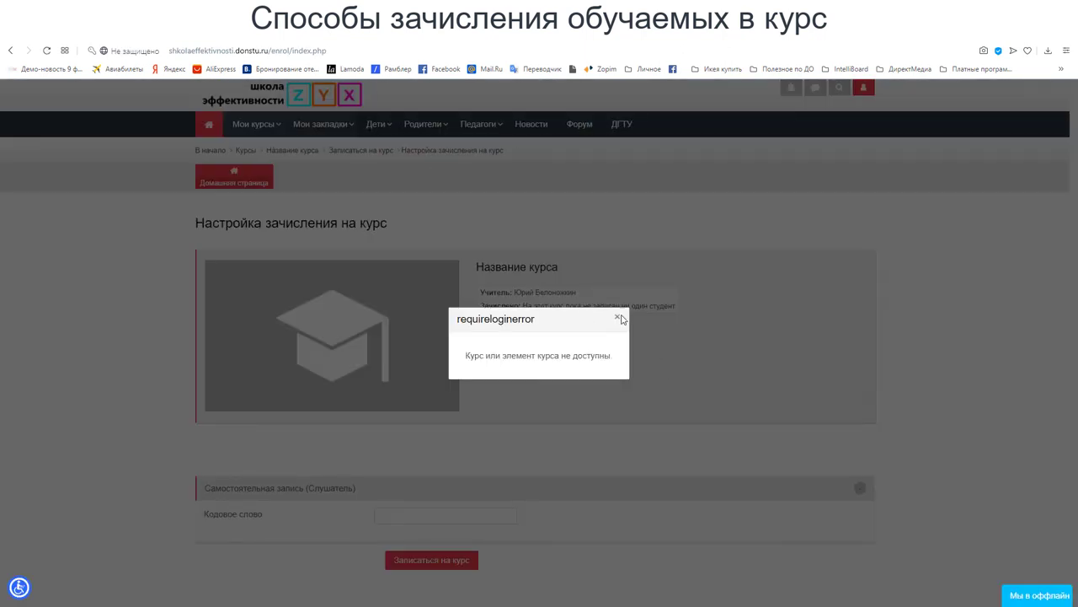
click(618, 319)
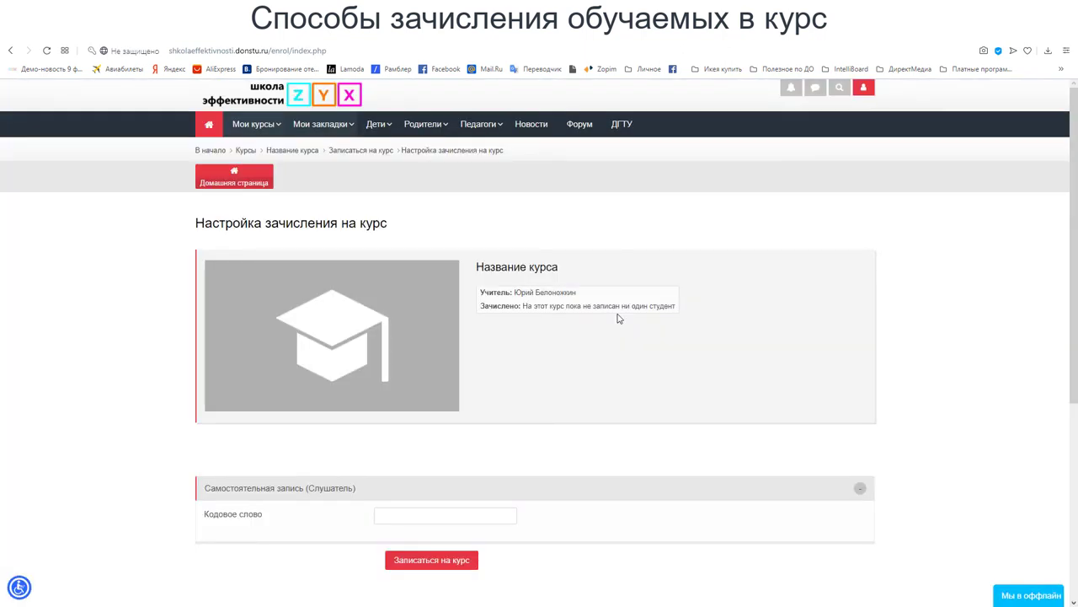
- Try enrolling with the code word 123
click(387, 518)
click(291, 518)
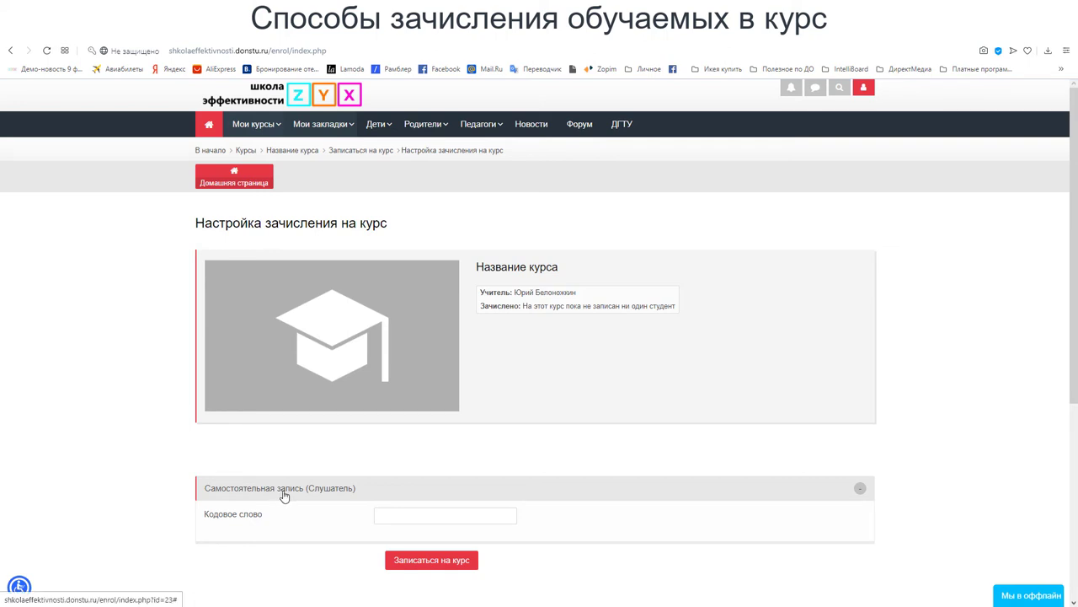
scroll(284, 496, down, 1)
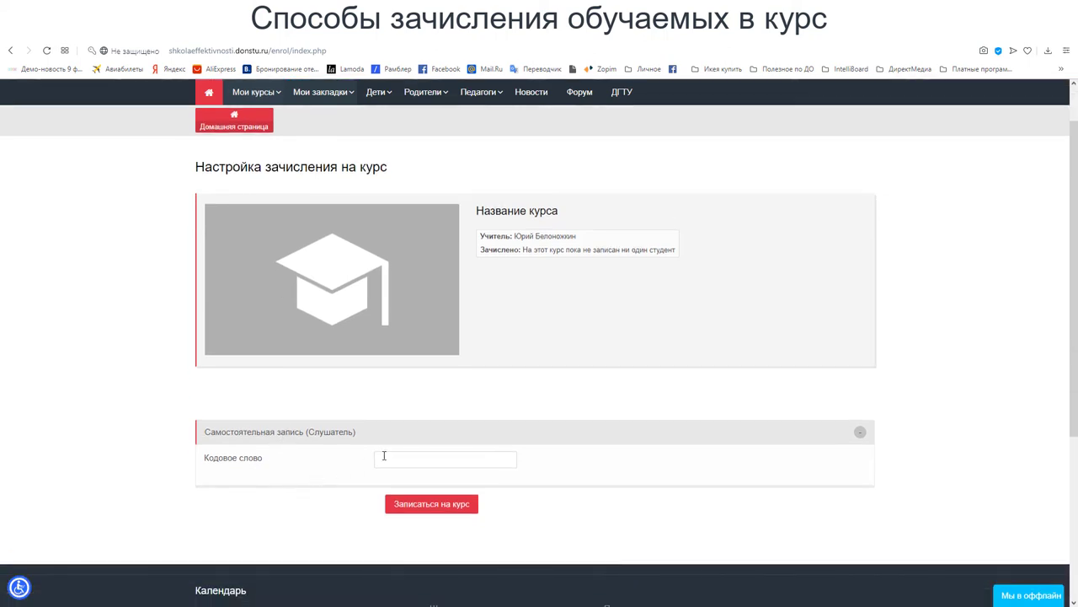
click(383, 457)
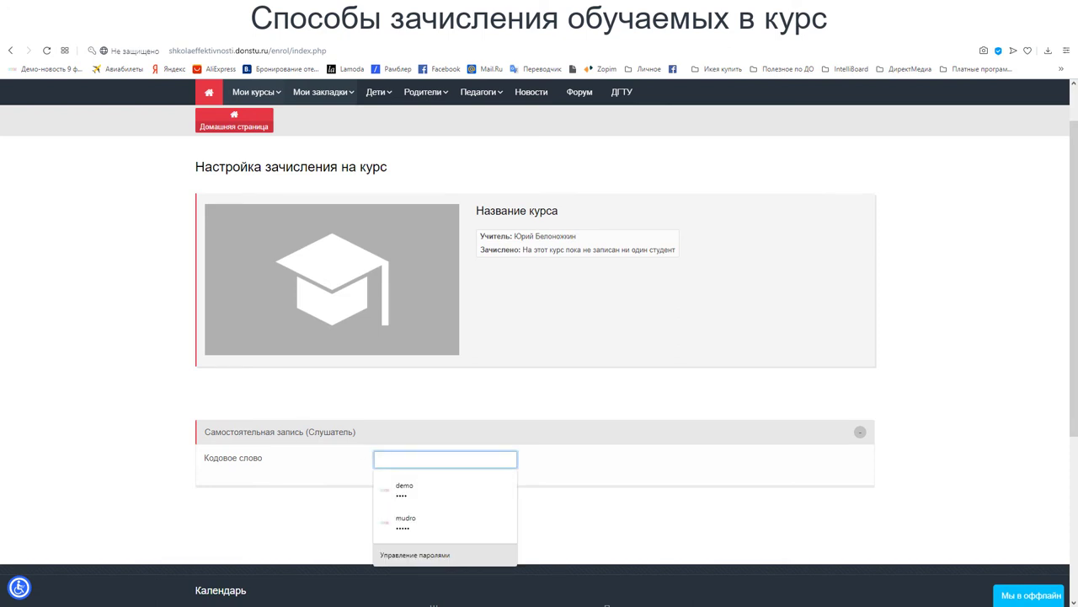
text(123)
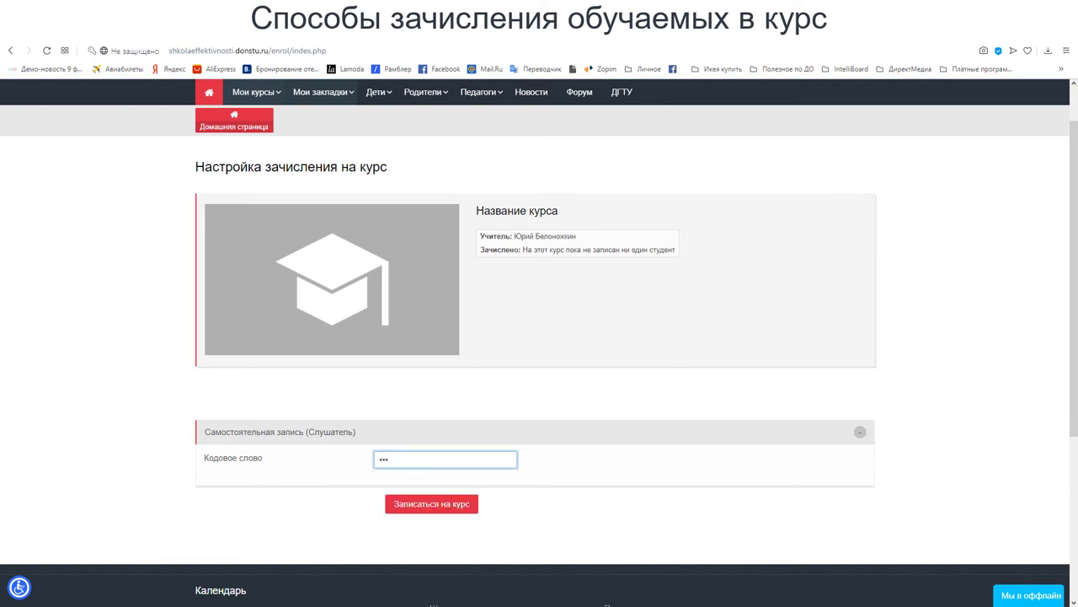
key(Return)
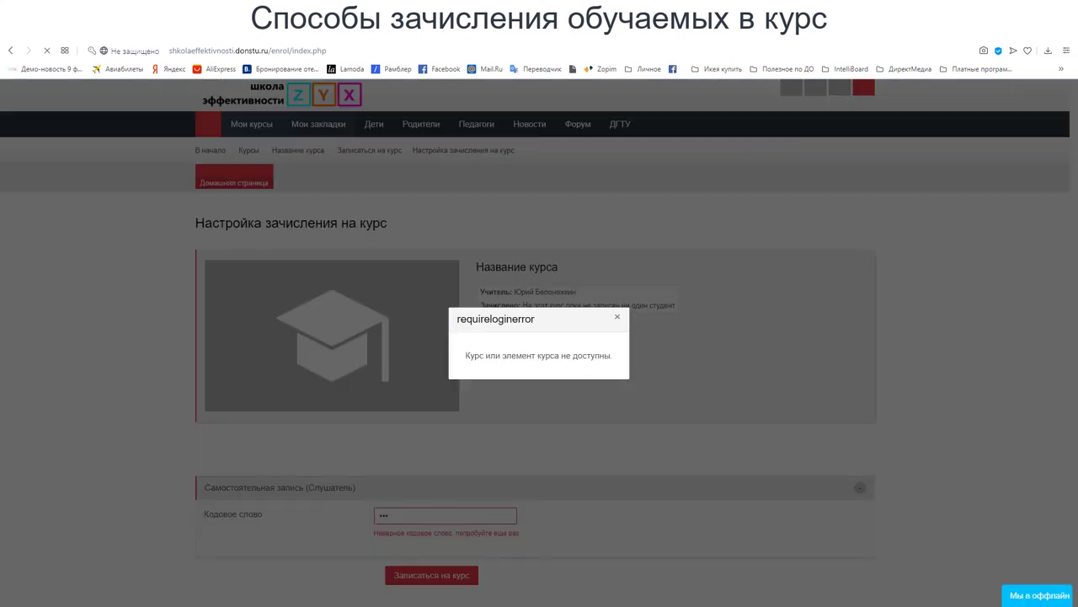
- Replace the wrong code word with the correct key, join the course, and dismiss the save-password prompt
click(617, 319)
double_click(397, 514)
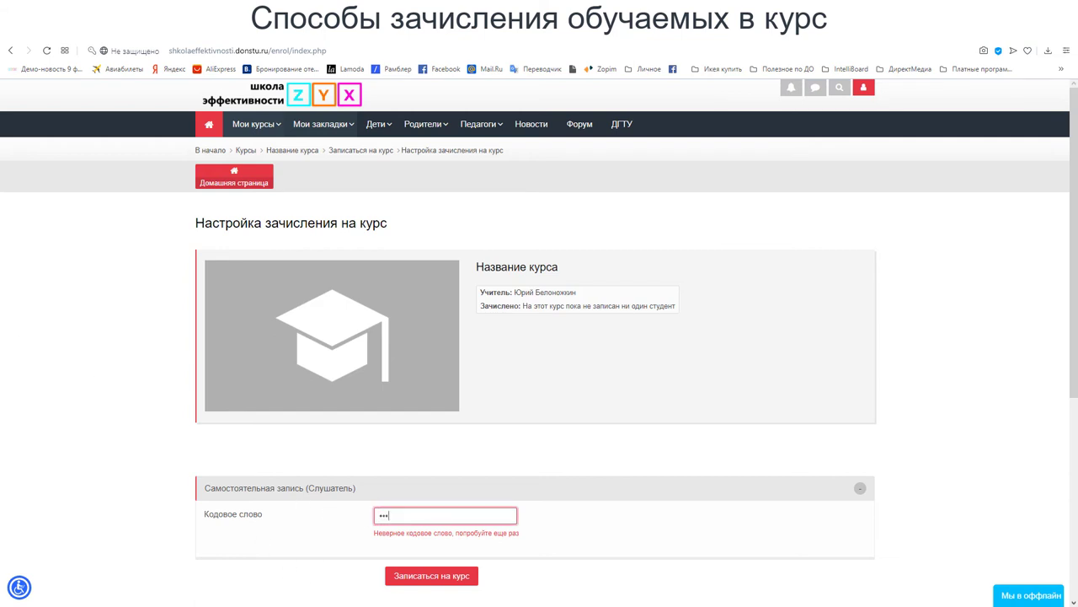
click(462, 581)
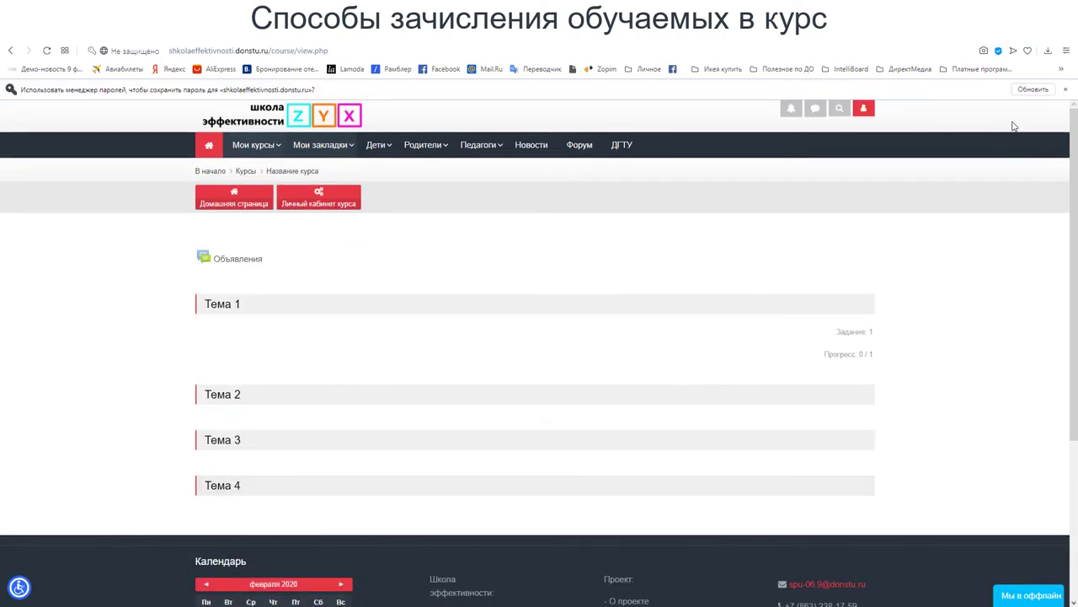
click(1025, 89)
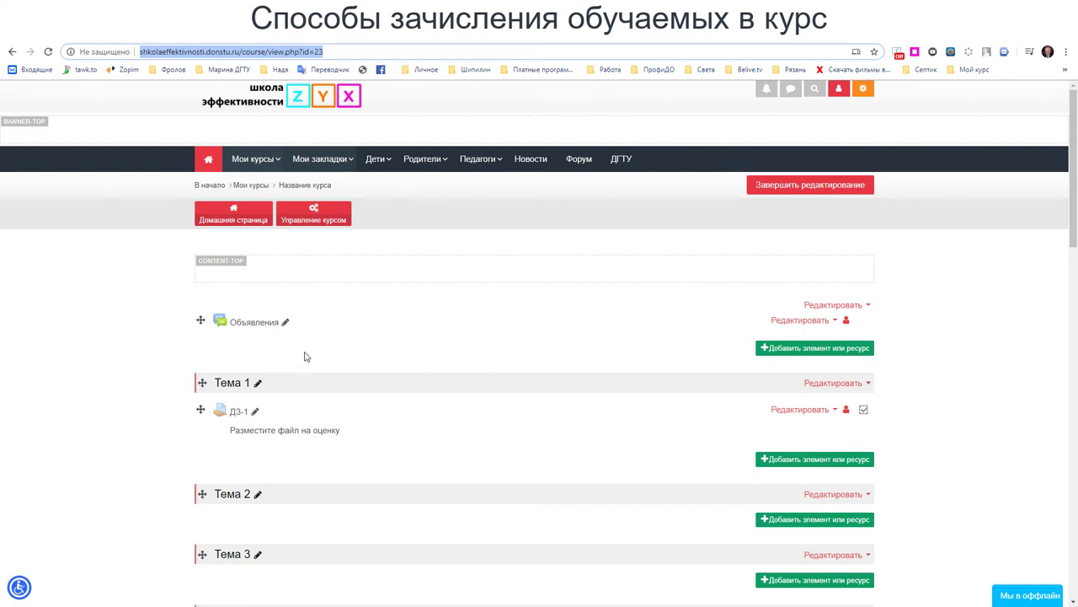
- Enable Гостевой доступ on Пользователи > Способы зачисления на курс, then switch to the student browser
click(314, 214)
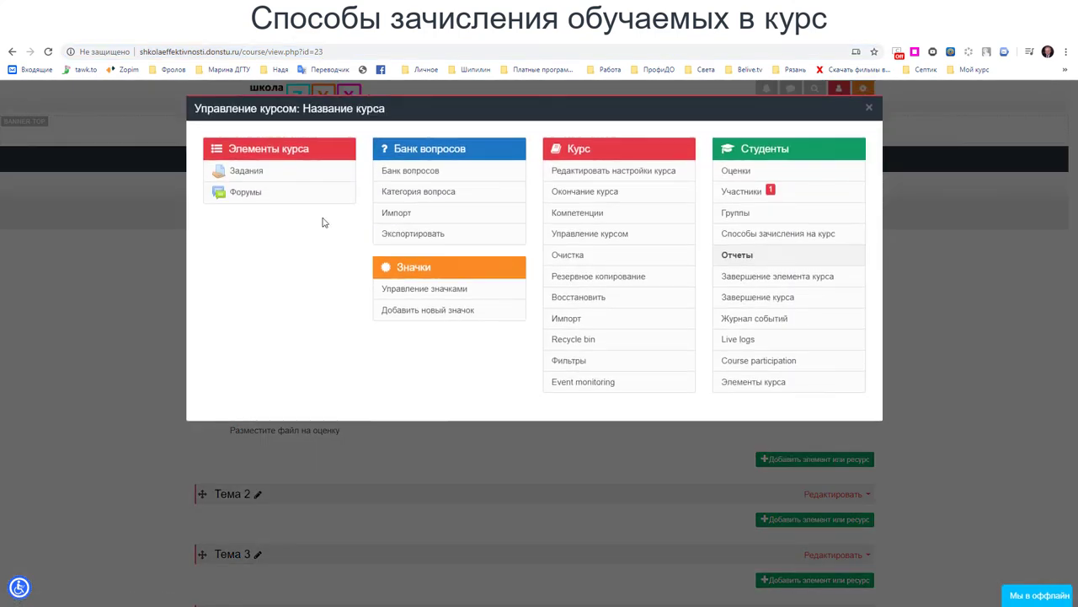
click(868, 112)
drag(1073, 150, 1064, 308)
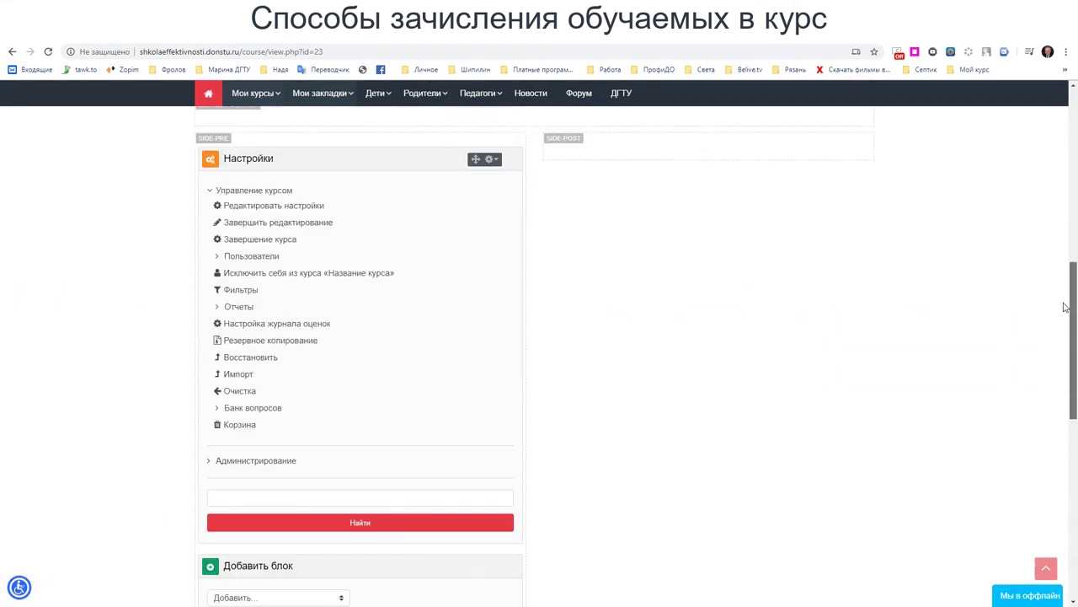
click(218, 260)
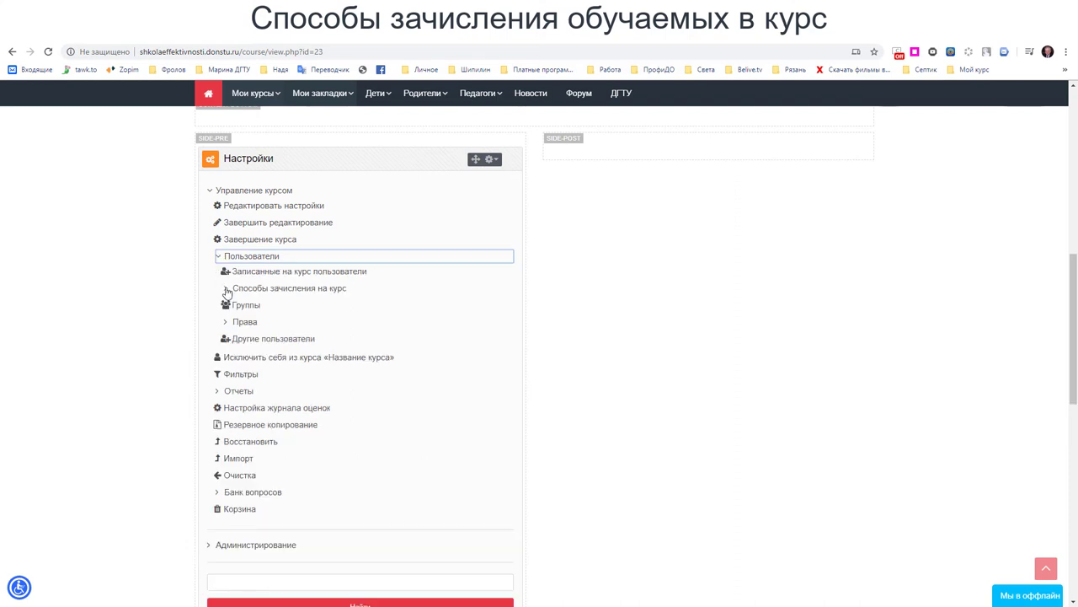
click(226, 290)
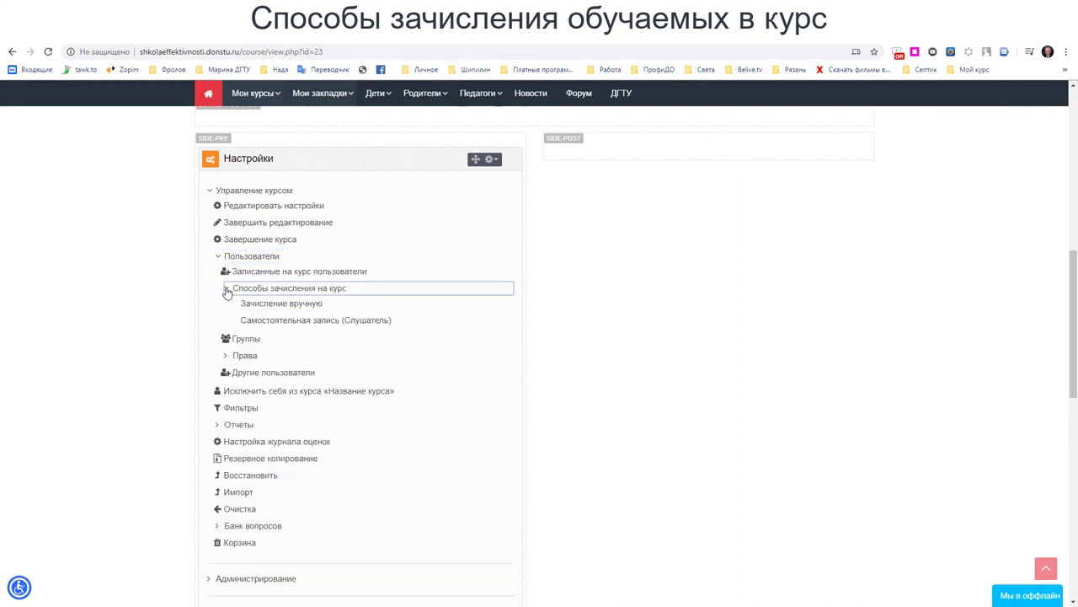
click(292, 290)
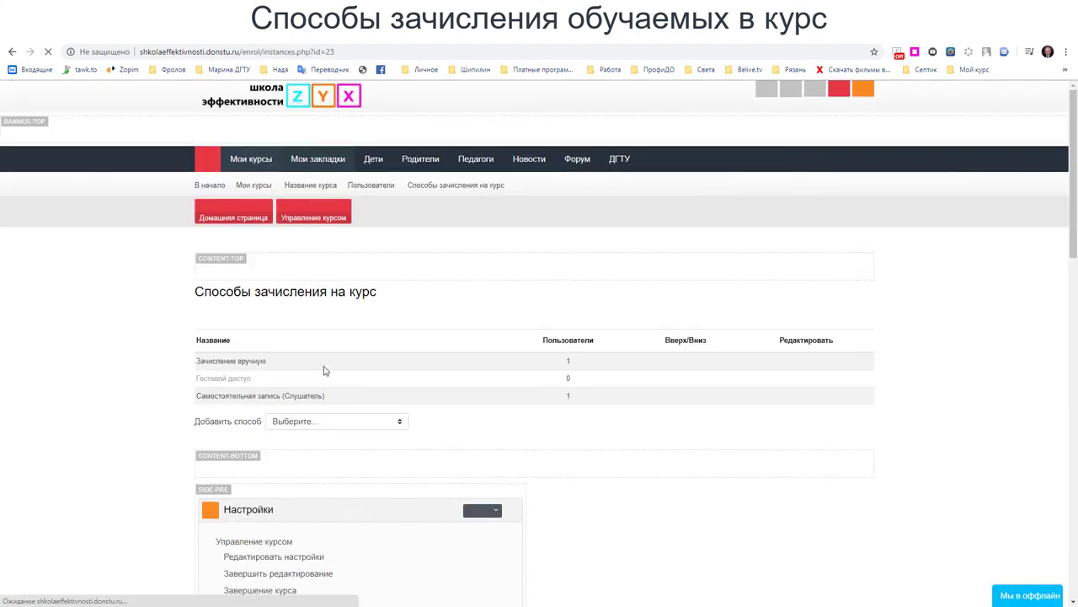
scroll(565, 435, down, 2)
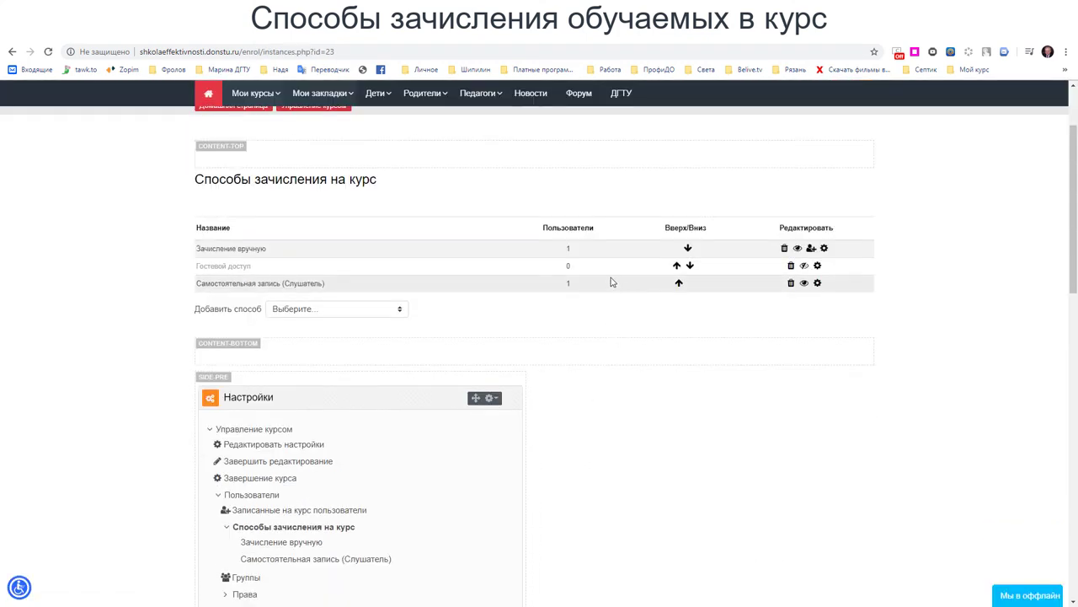
click(804, 266)
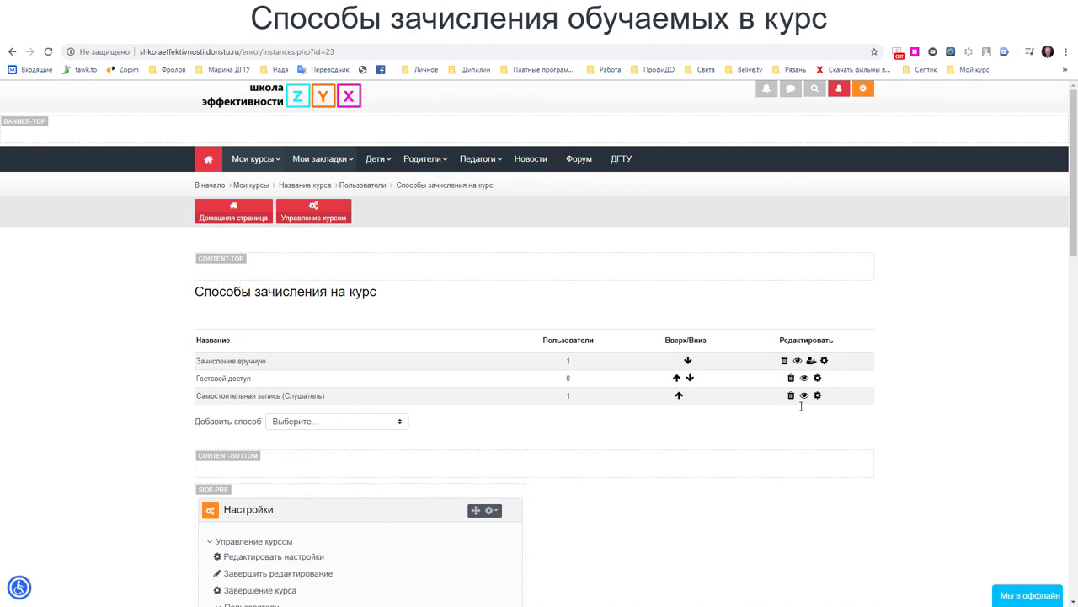
key(alt+Tab)
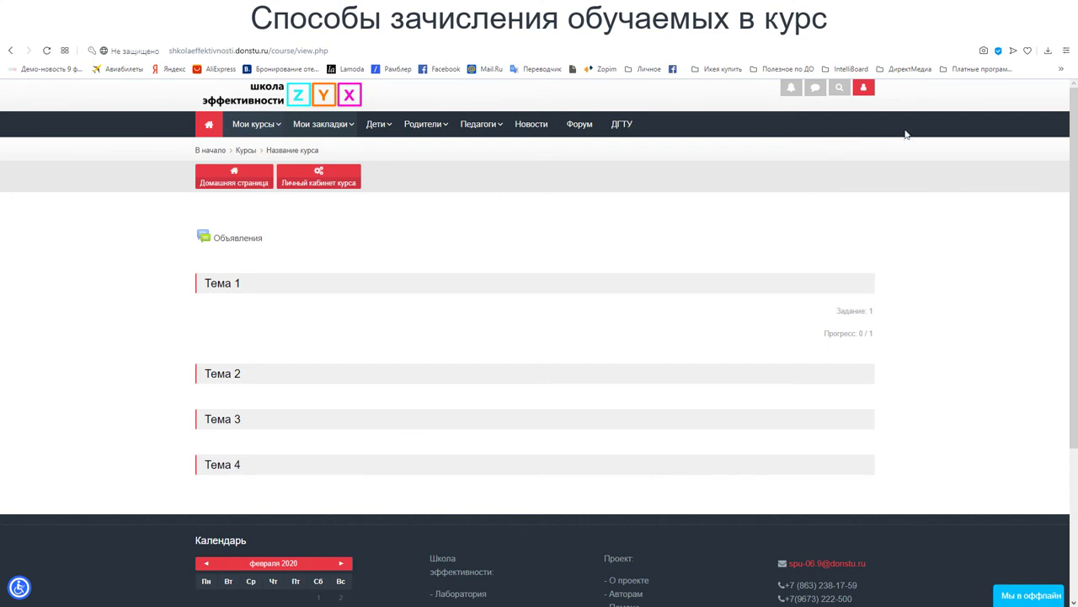
- Log the student out of Moodle via the account menu's Выход
click(460, 49)
key(ctrl+c)
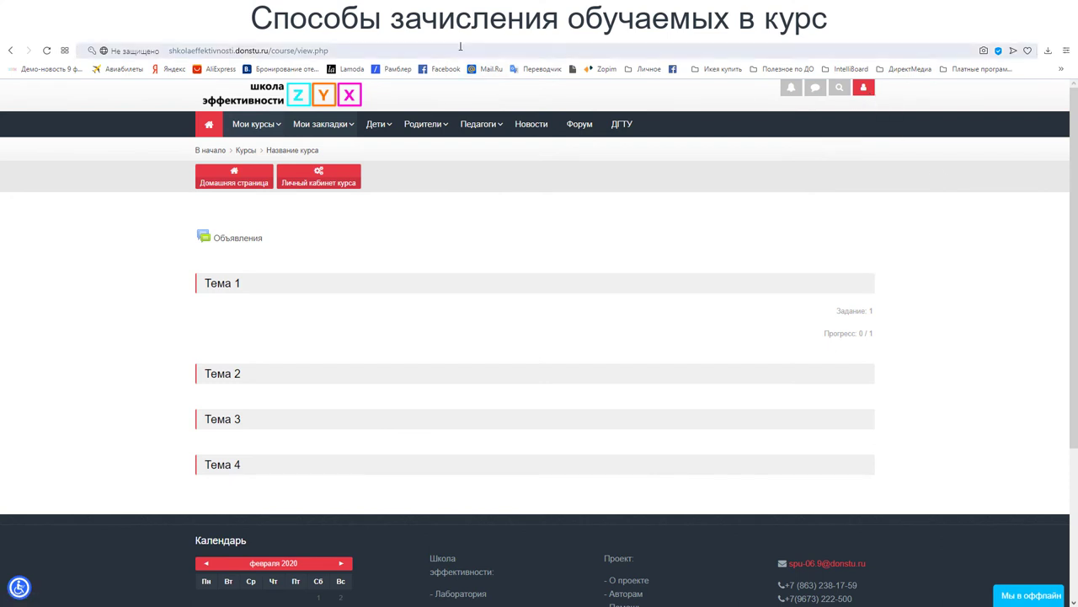
click(863, 90)
click(477, 100)
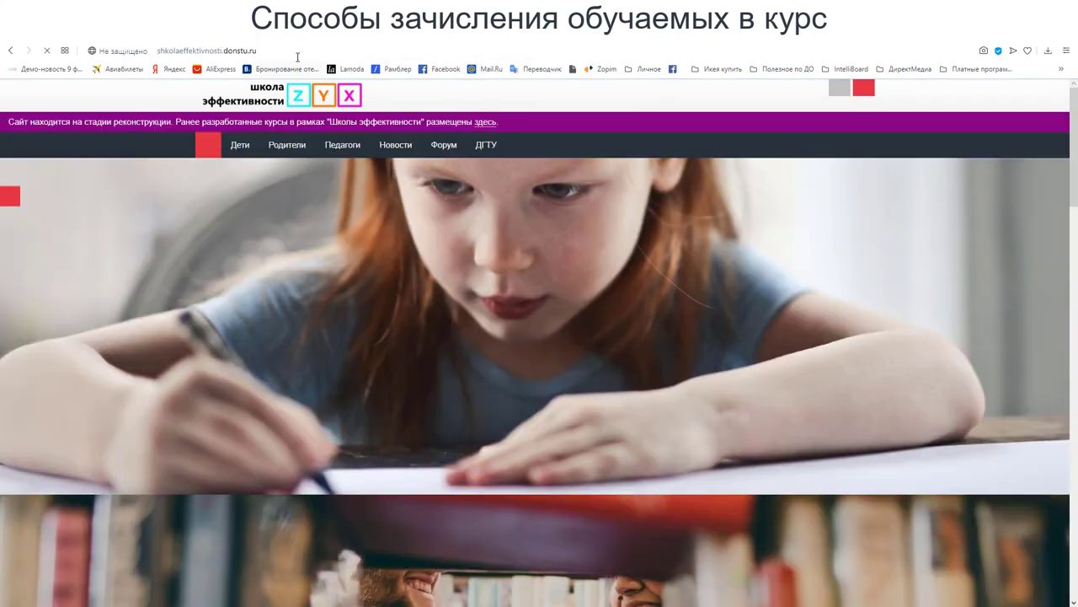
- As a guest, load the pasted course URL and open Тема 1's ДЗ-1 assignment
click(297, 52)
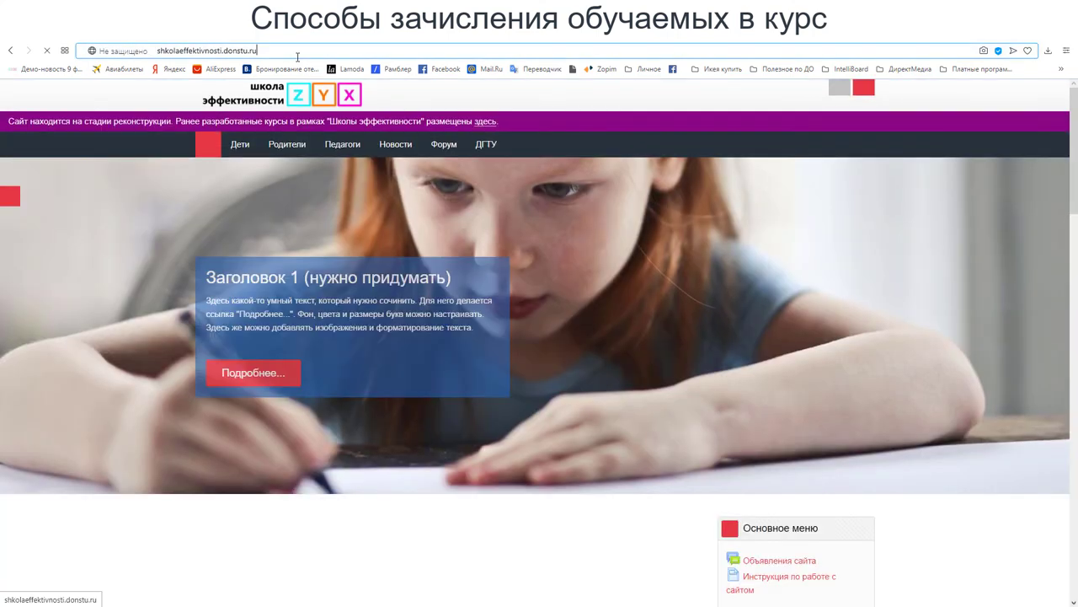
text(http://shkolaeffektivnosti.donstu.ru/course/view.php?id=19)
key(Return)
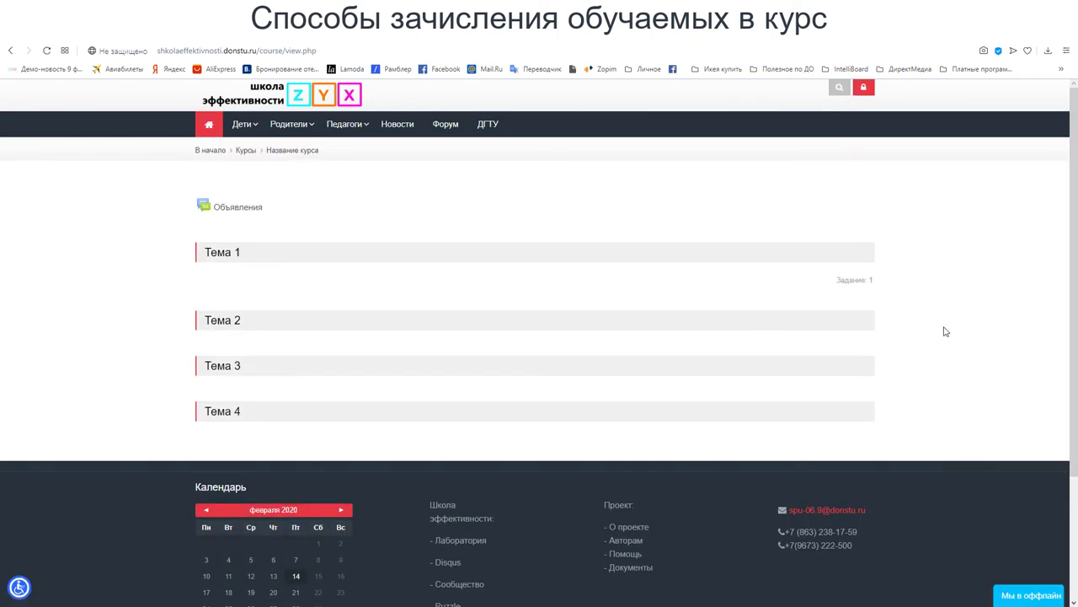
click(225, 257)
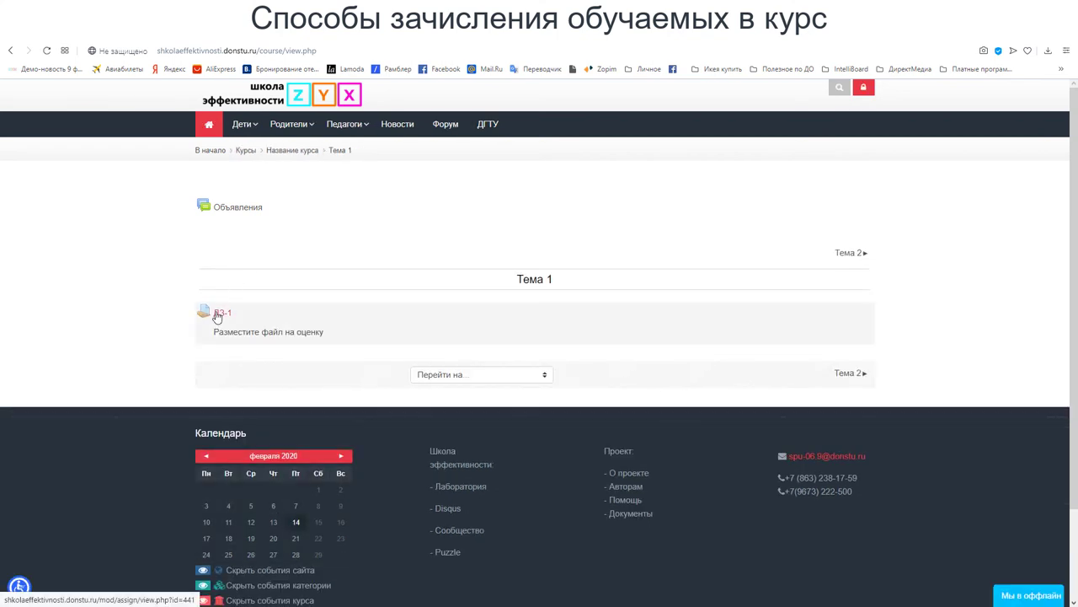
click(221, 314)
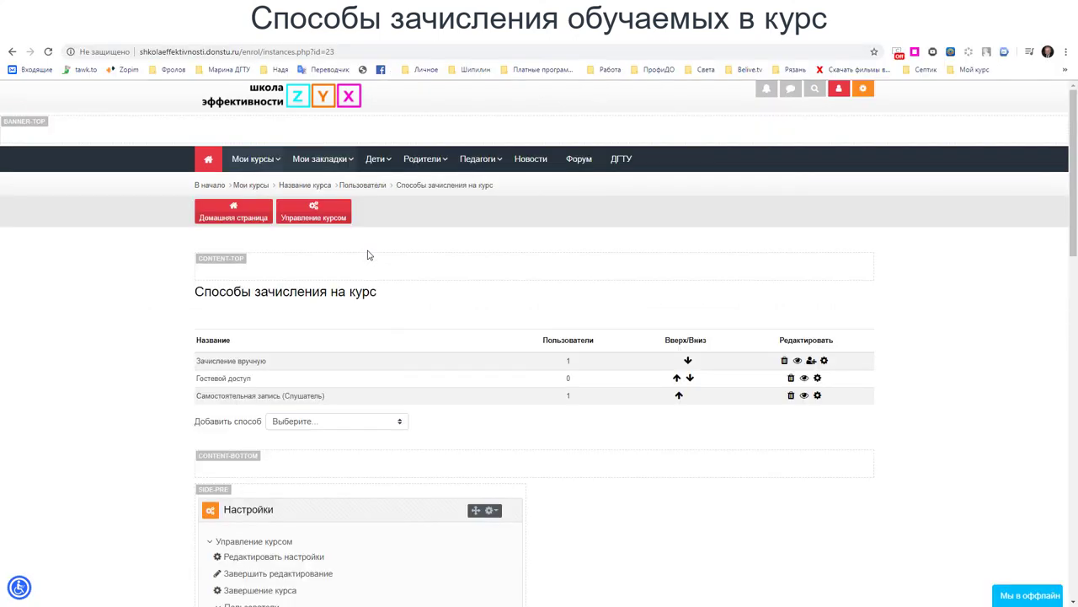
- Hide Гостевой доступ, then reload the course as a guest to see the no-access notice
click(804, 382)
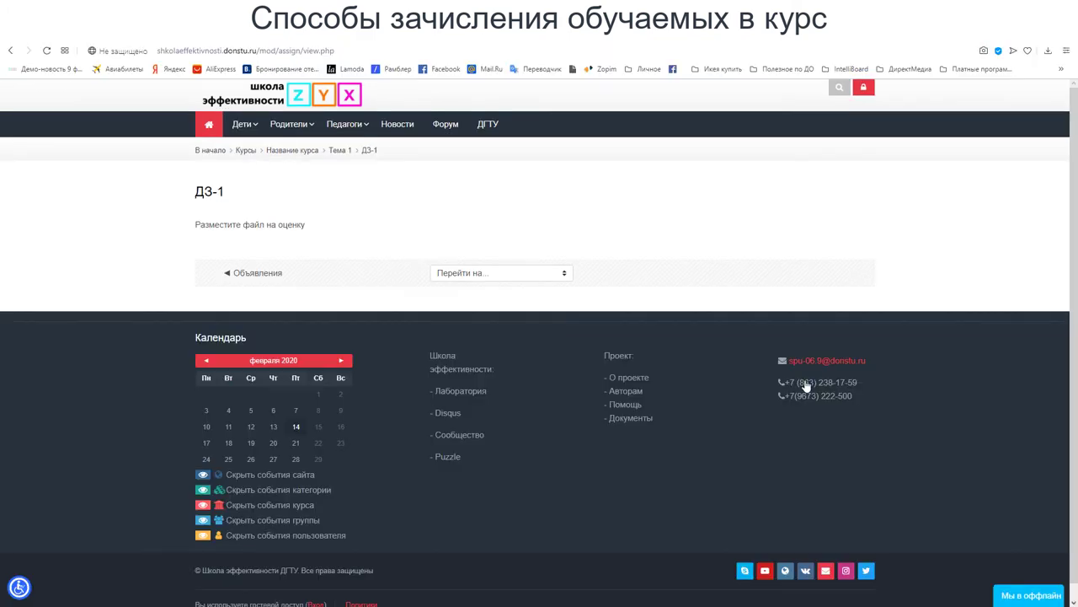
click(350, 48)
key(ctrl+v)
key(Return)
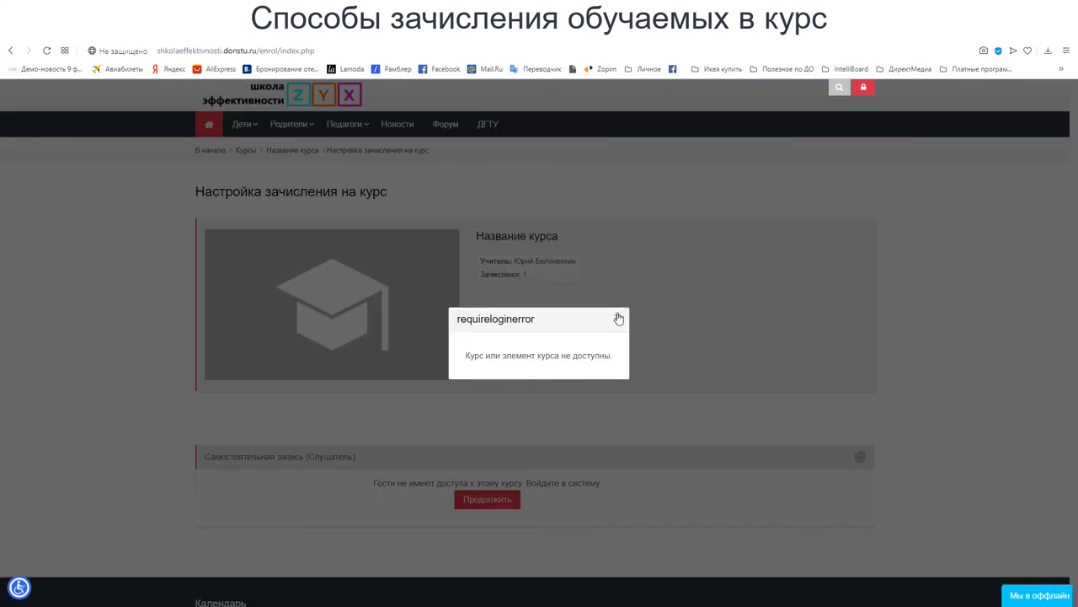
click(618, 317)
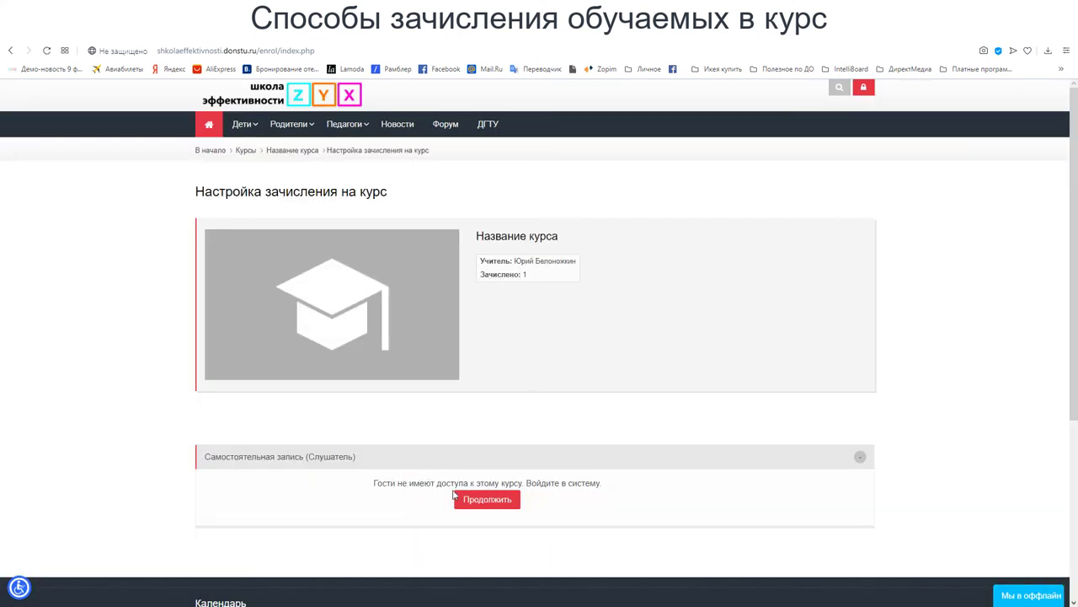
scroll(665, 399, down, 2)
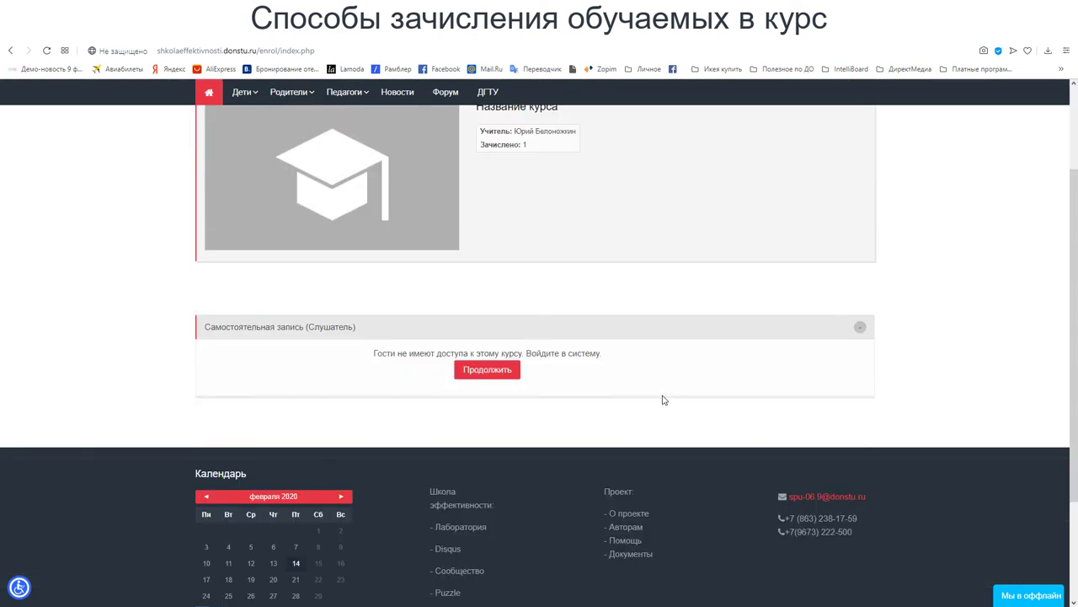
scroll(660, 454, down, 1)
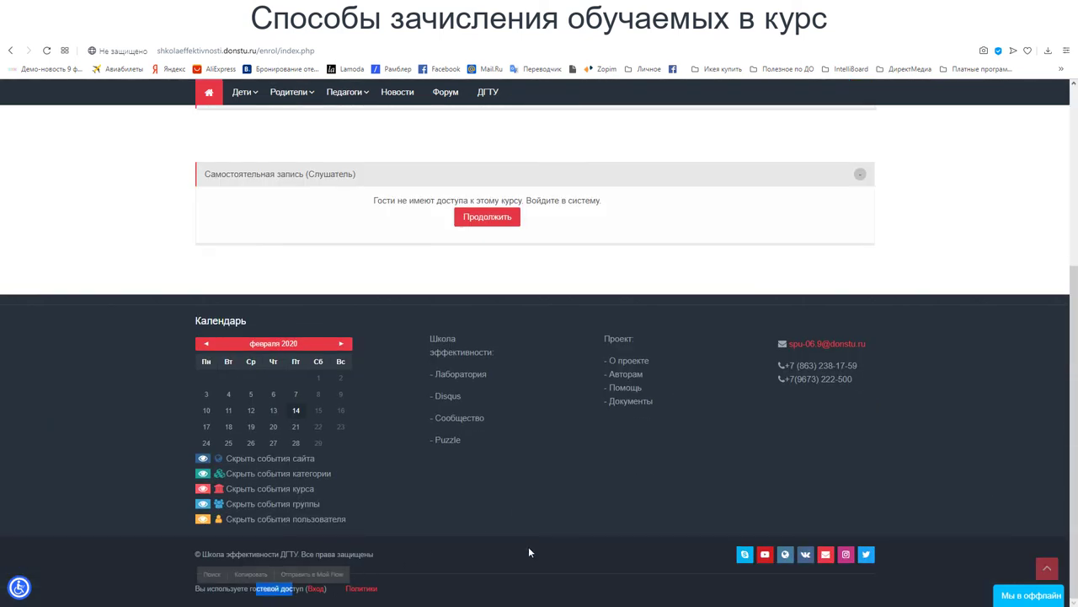
scroll(569, 515, up, 3)
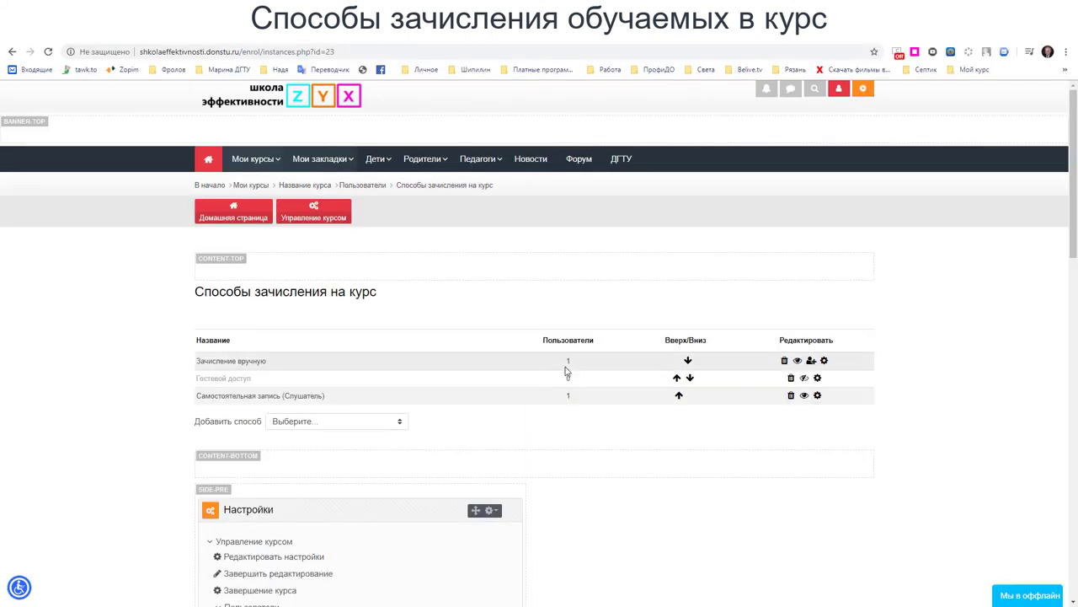
click(400, 426)
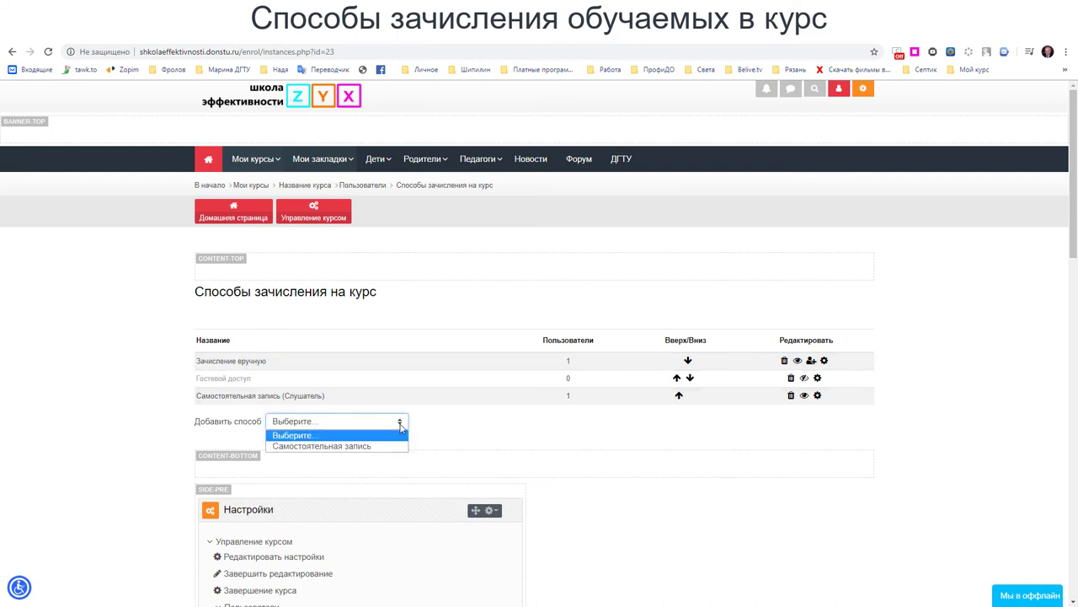
click(401, 427)
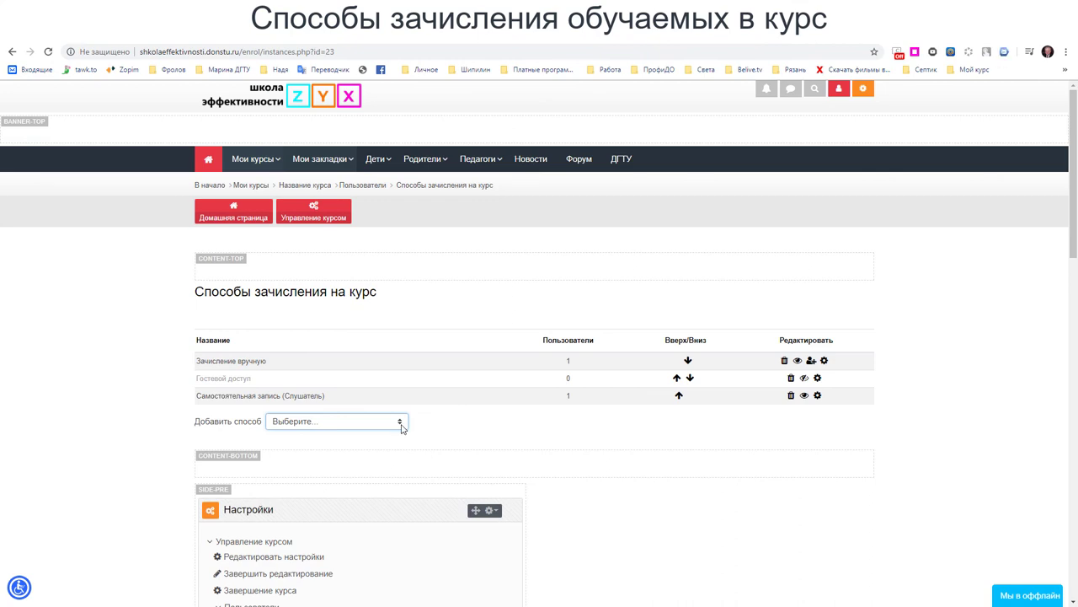
click(429, 429)
- Expand Администрирование > Пользователи > Учетные записи and open Загрузить пользователей
scroll(428, 429, down, 7)
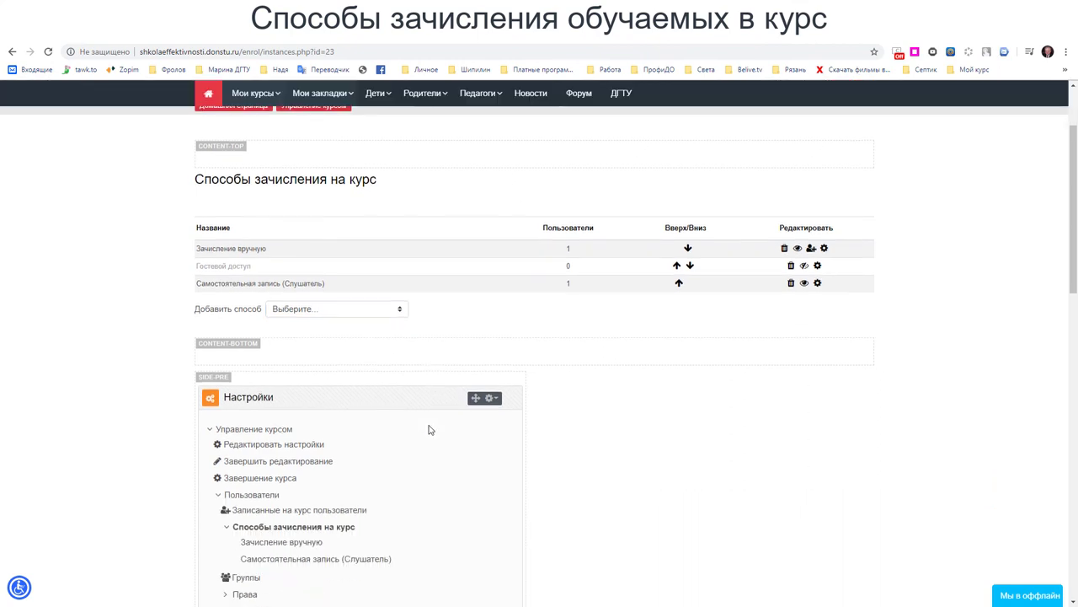
scroll(429, 430, down, 1)
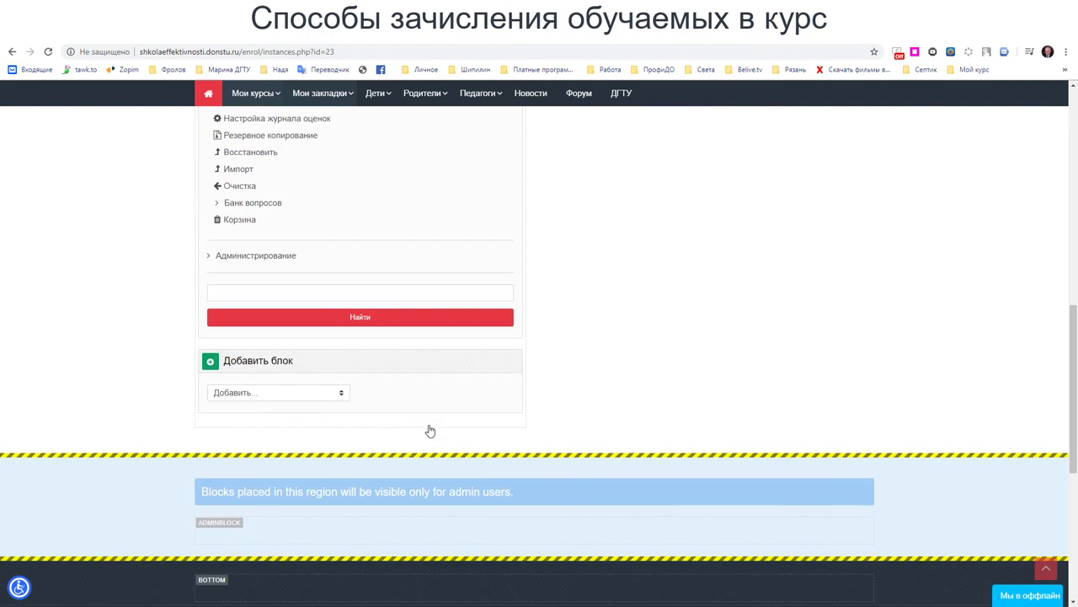
scroll(422, 421, up, 3)
click(210, 482)
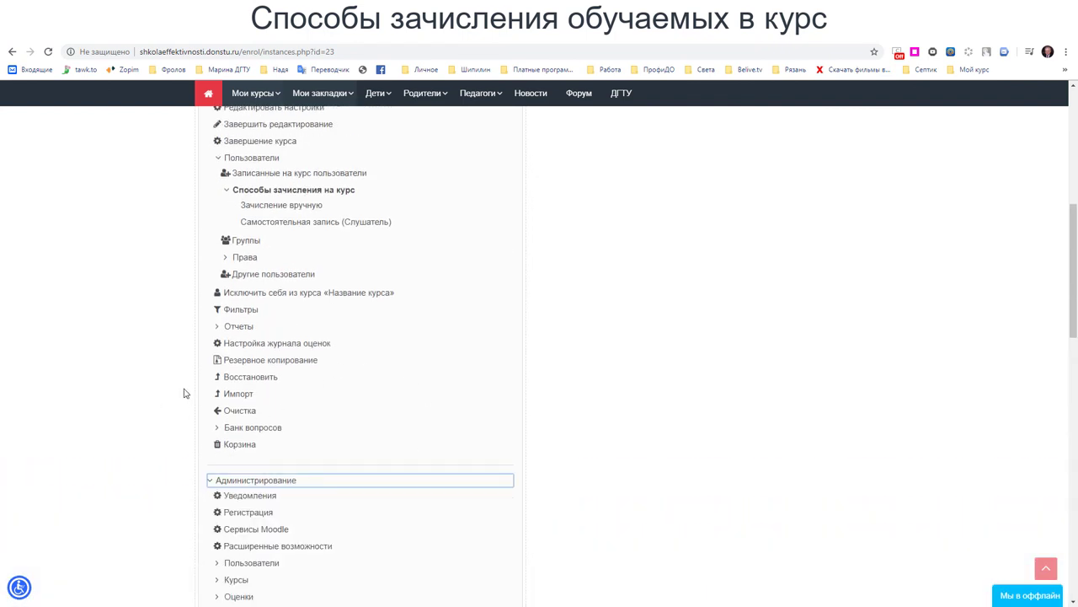
scroll(184, 393, down, 3)
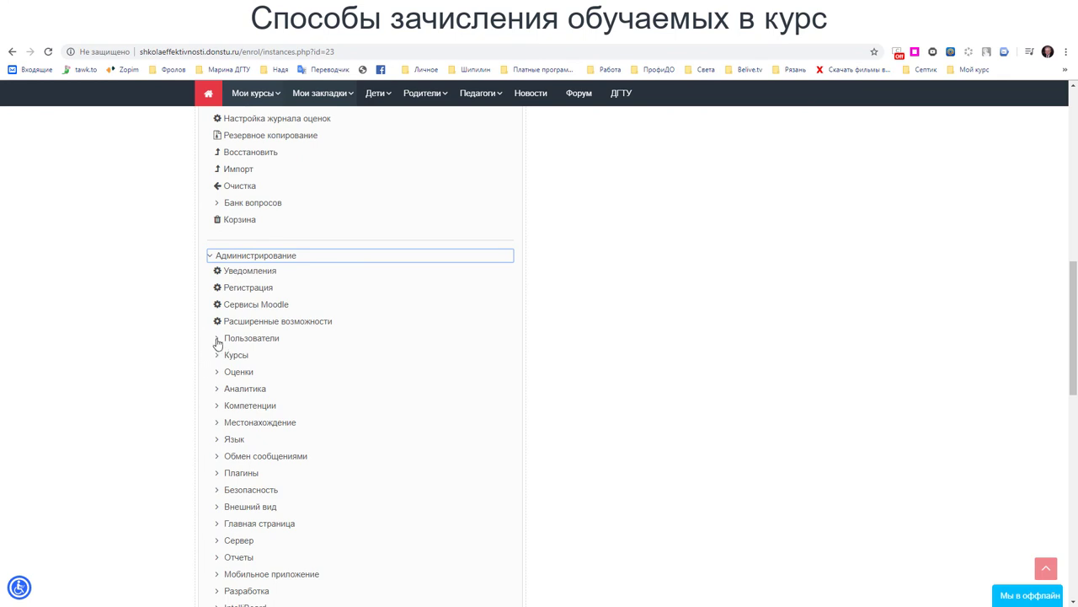
click(217, 337)
click(227, 355)
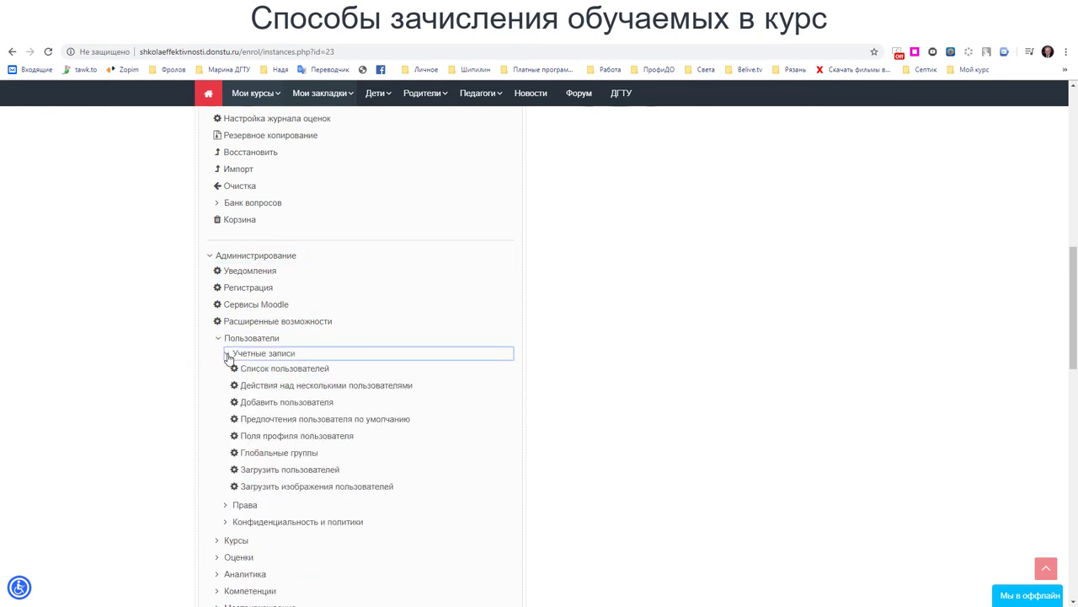
scroll(193, 375, down, 3)
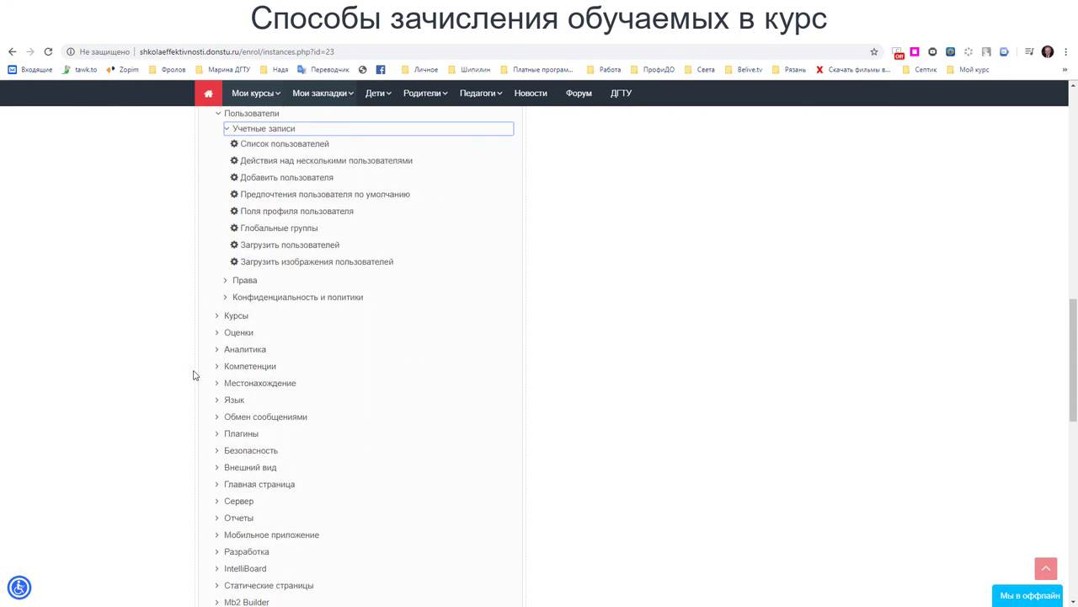
scroll(184, 346, up, 2)
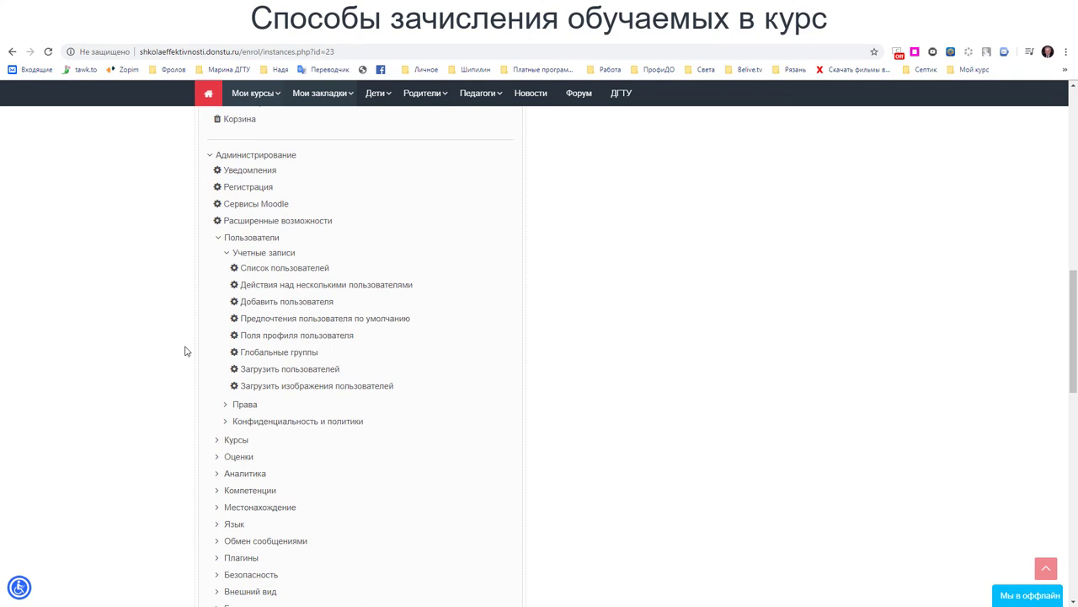
click(268, 375)
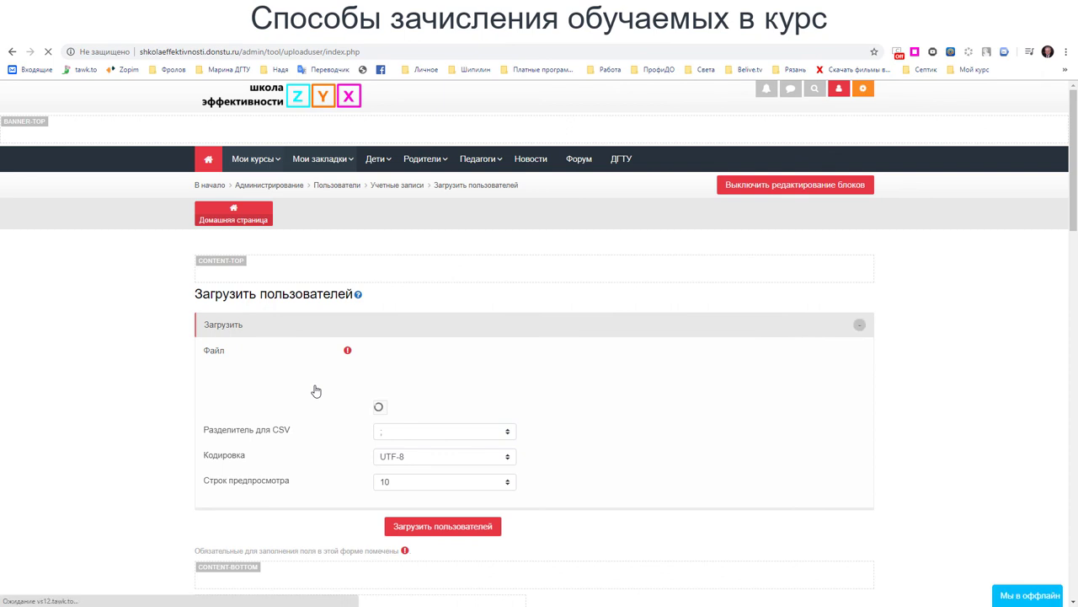
scroll(316, 389, down, 1)
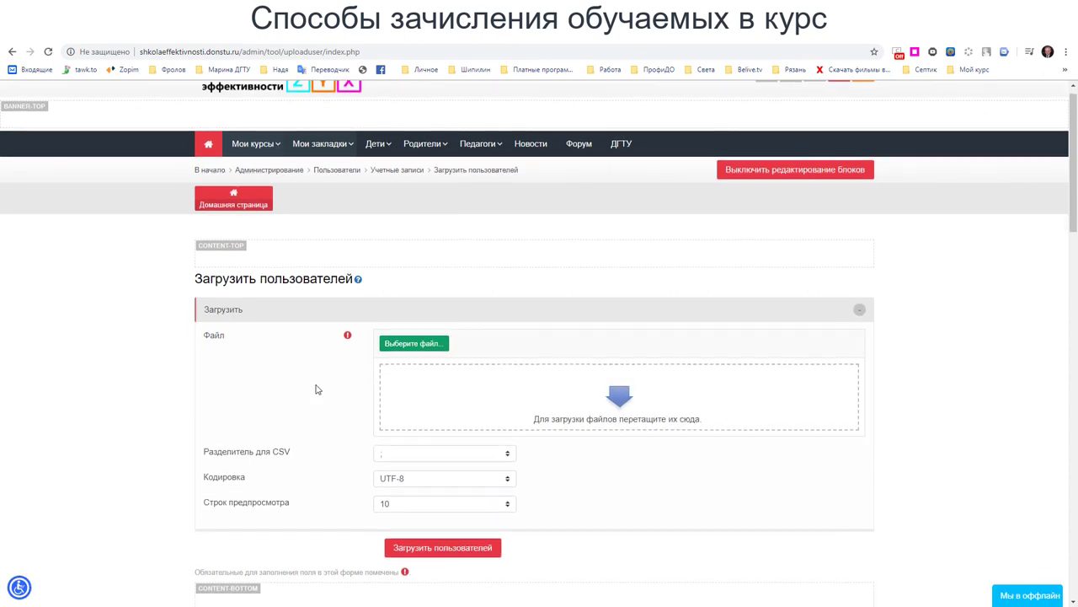
scroll(316, 389, down, 2)
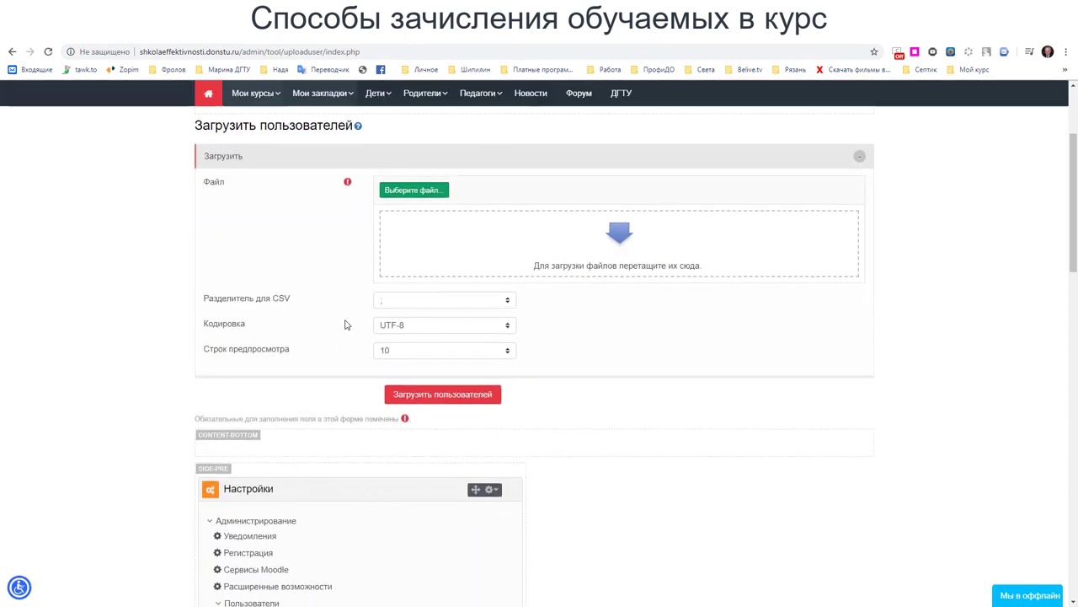
click(358, 125)
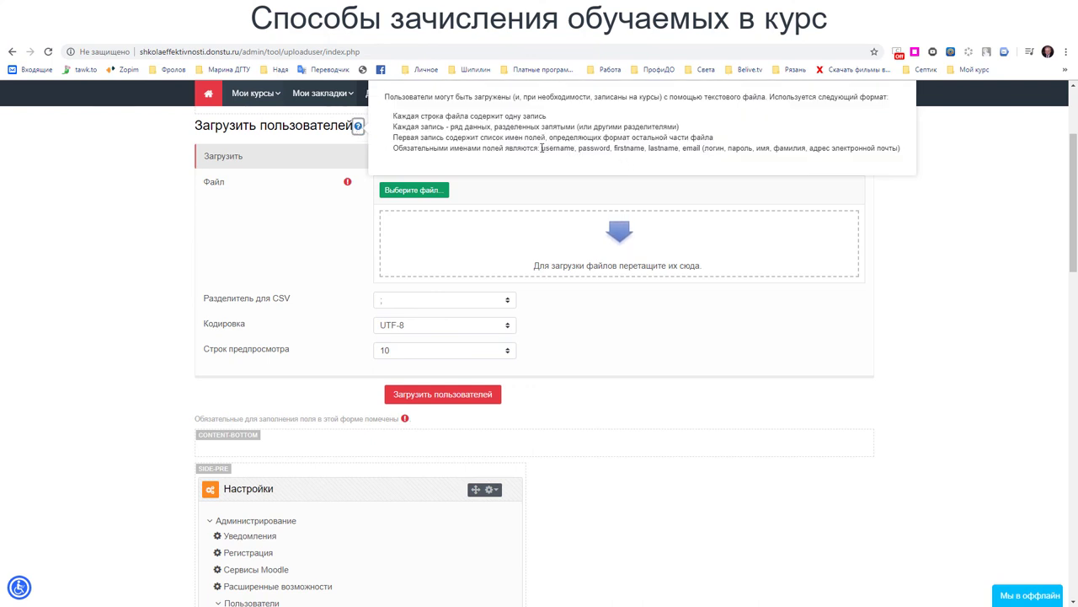
triple_click(573, 150)
click(358, 127)
click(330, 254)
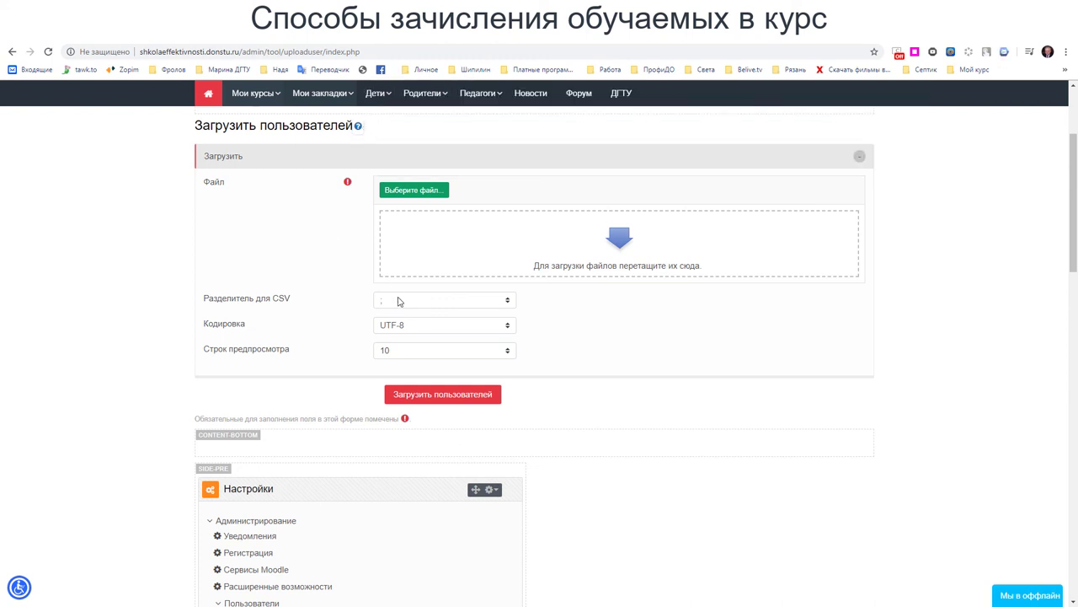
click(357, 125)
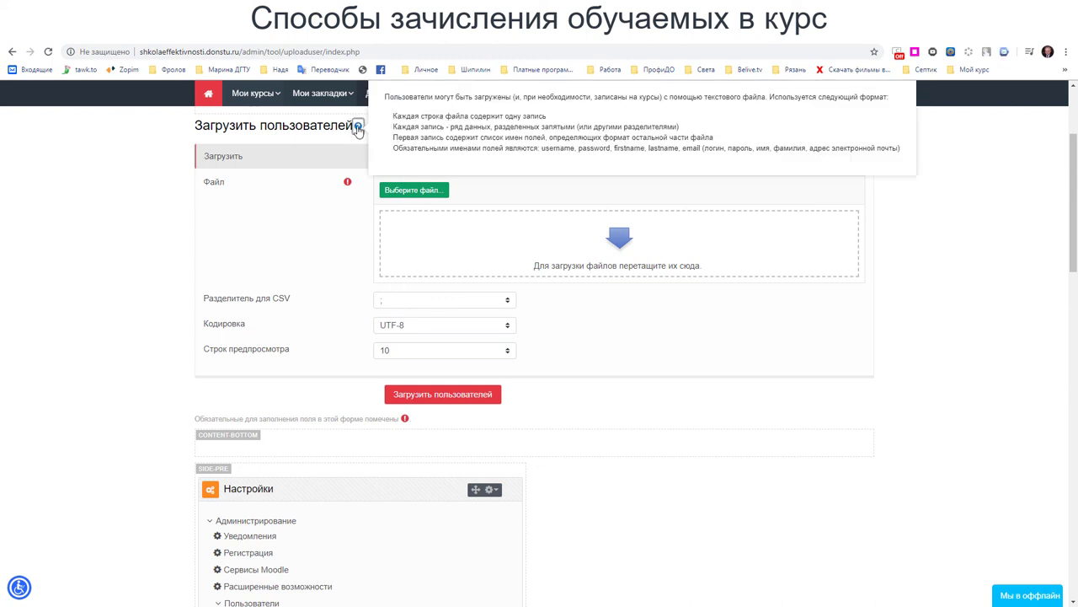
click(435, 302)
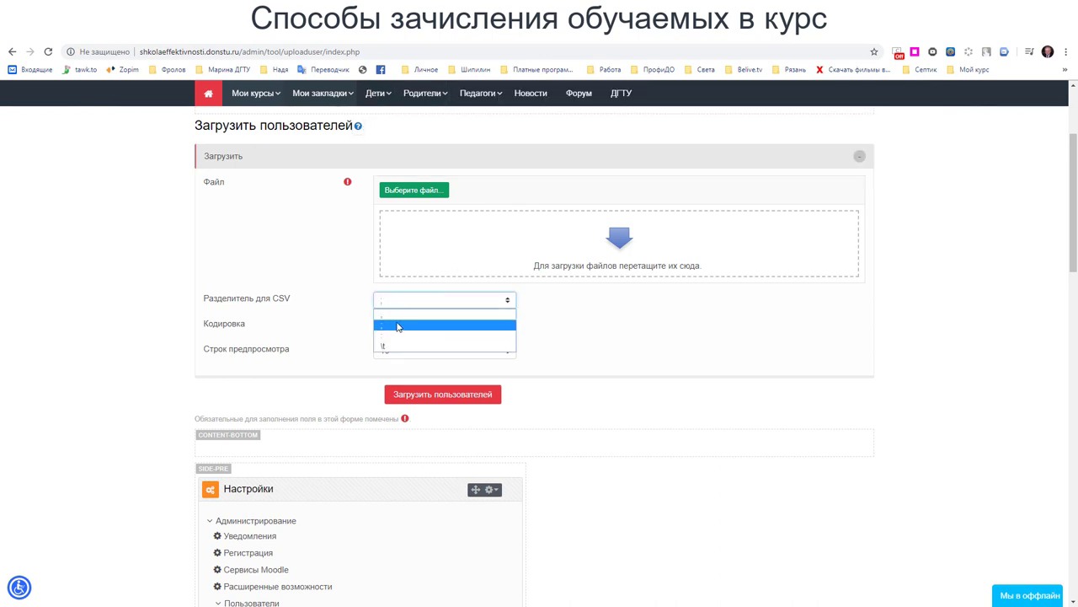
click(314, 259)
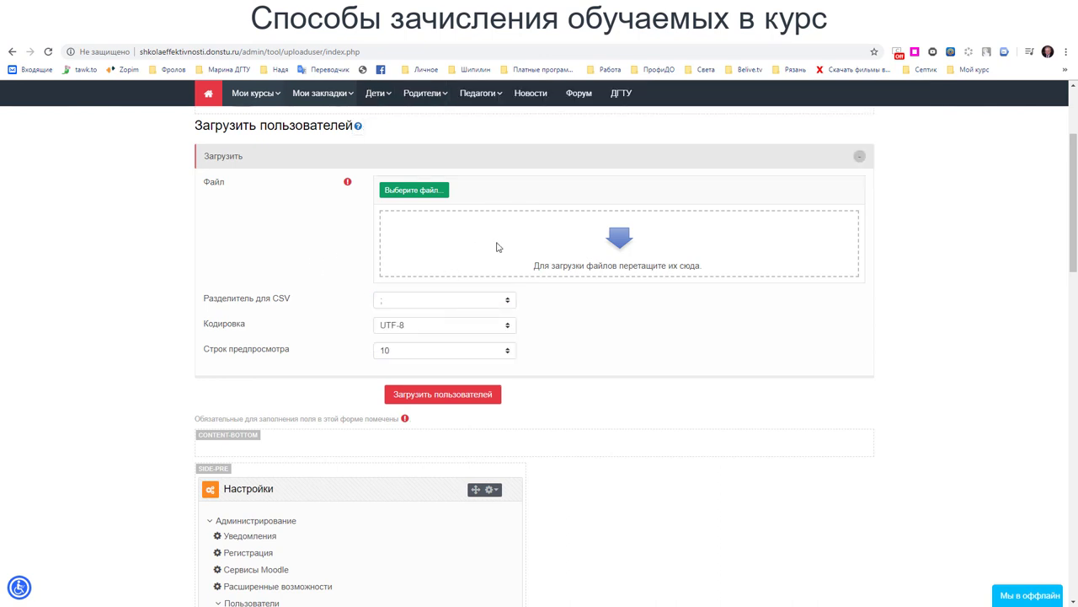
scroll(497, 261, down, 2)
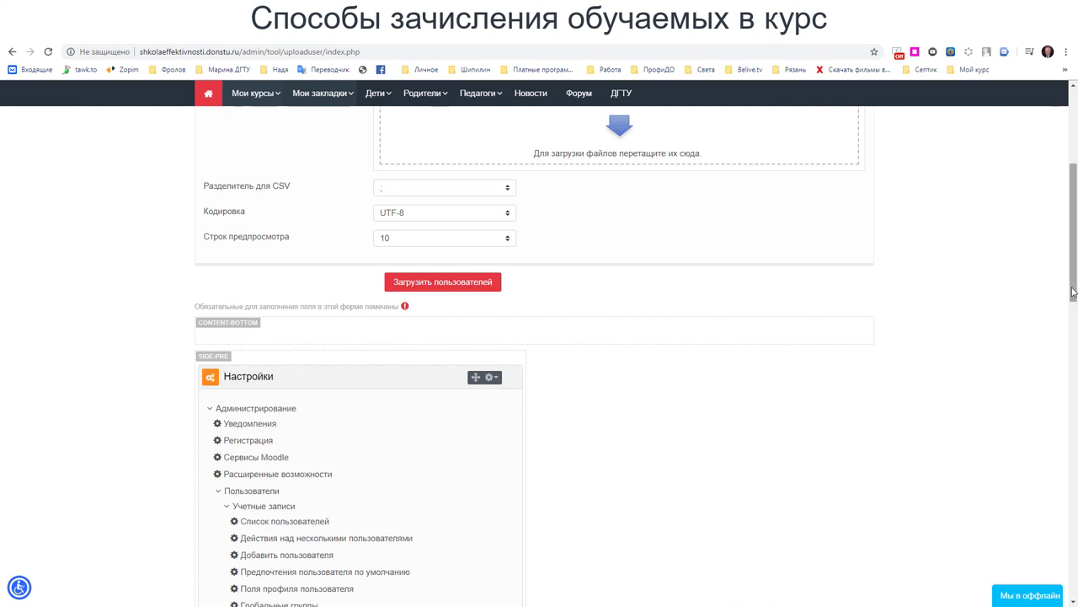
scroll(1073, 240, up, 3)
drag(1073, 240, 1073, 230)
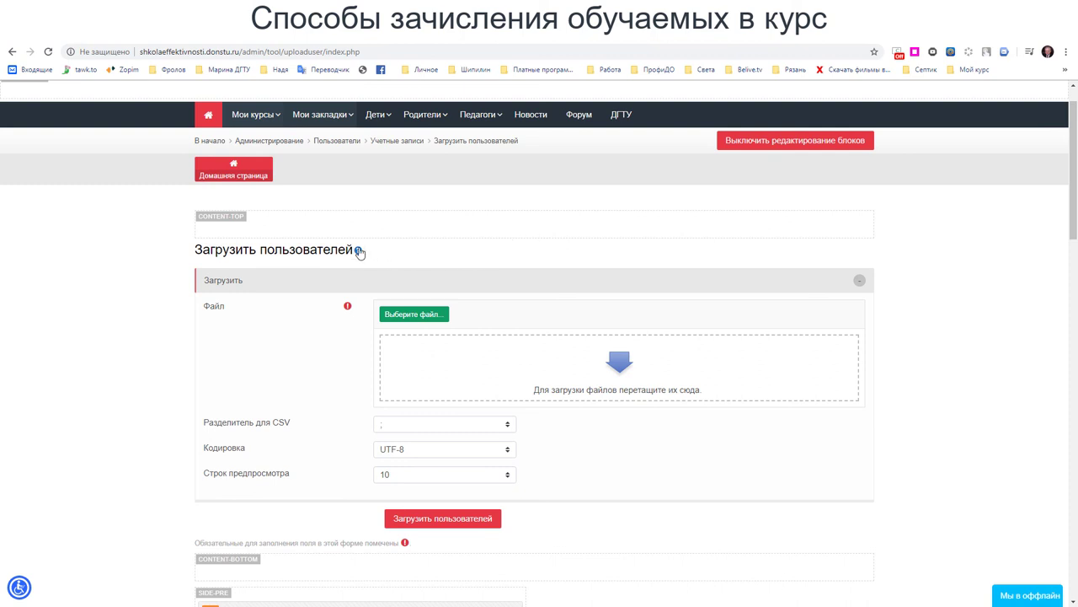
scroll(388, 283, down, 2)
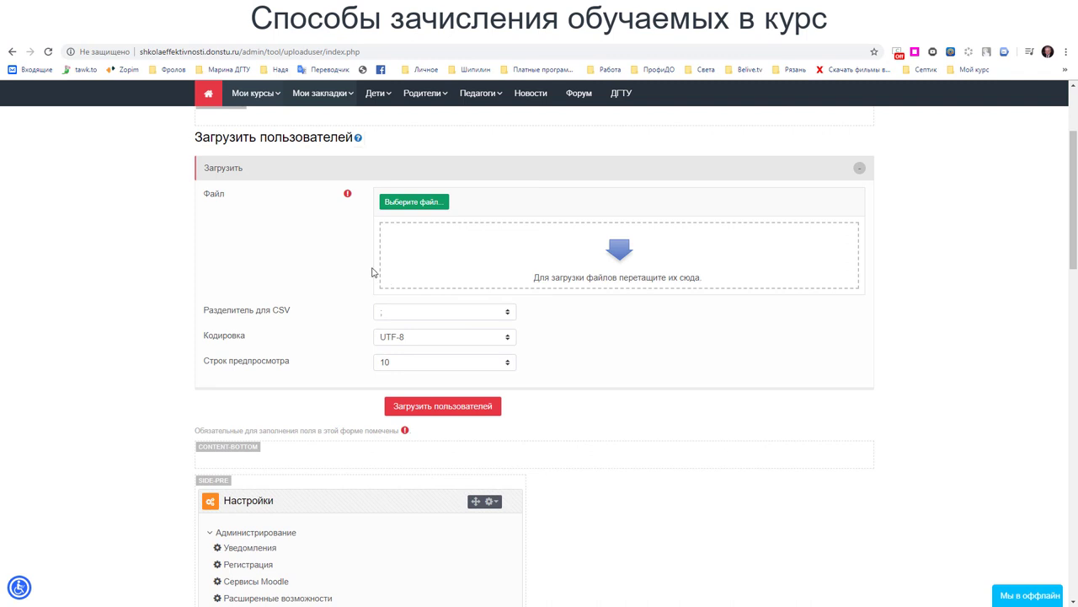
mouse_move(255, 94)
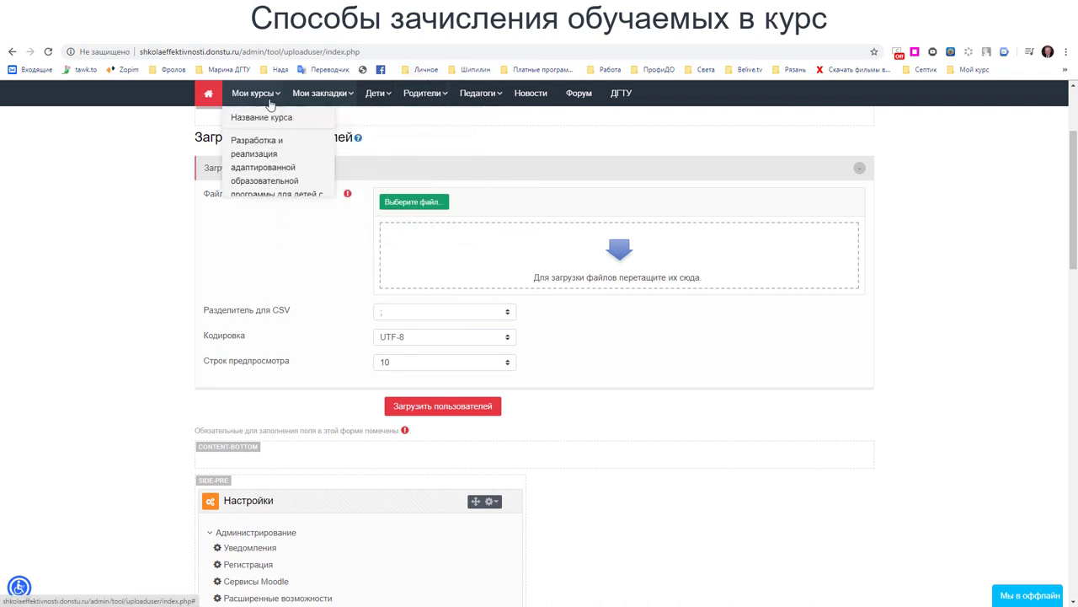
- Open Название курса from Мои курсы and go to Пользователи > Способы зачисления на курс
click(270, 120)
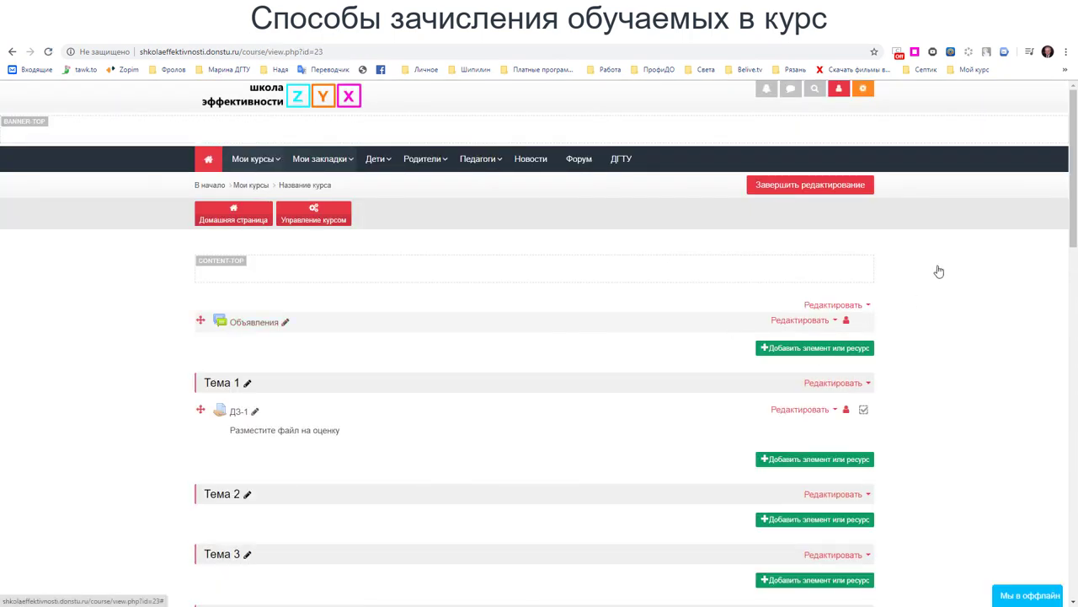
scroll(1047, 270, down, 10)
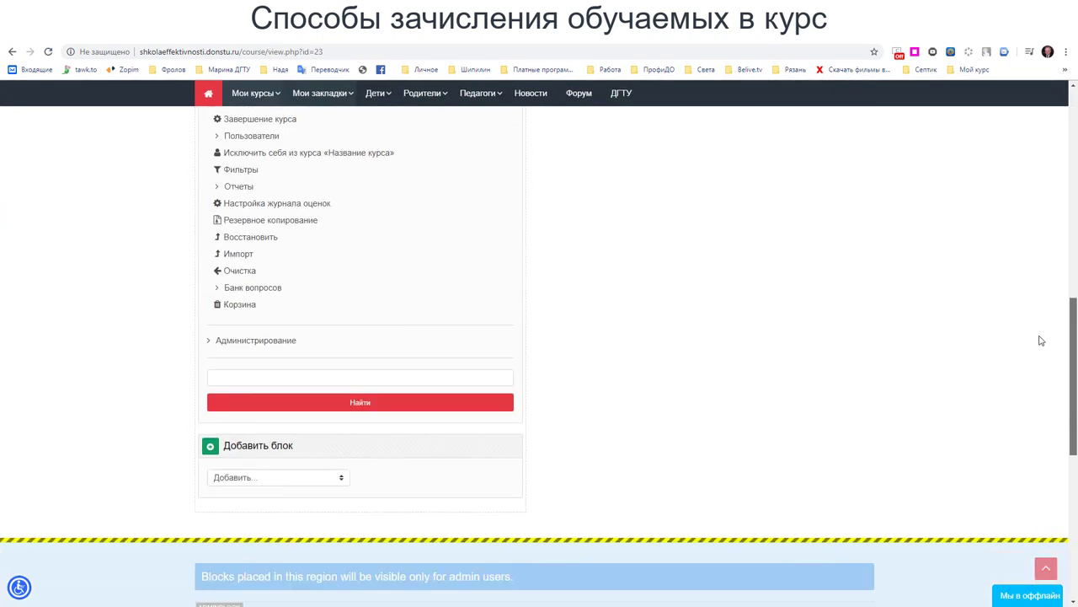
scroll(192, 171, up, 2)
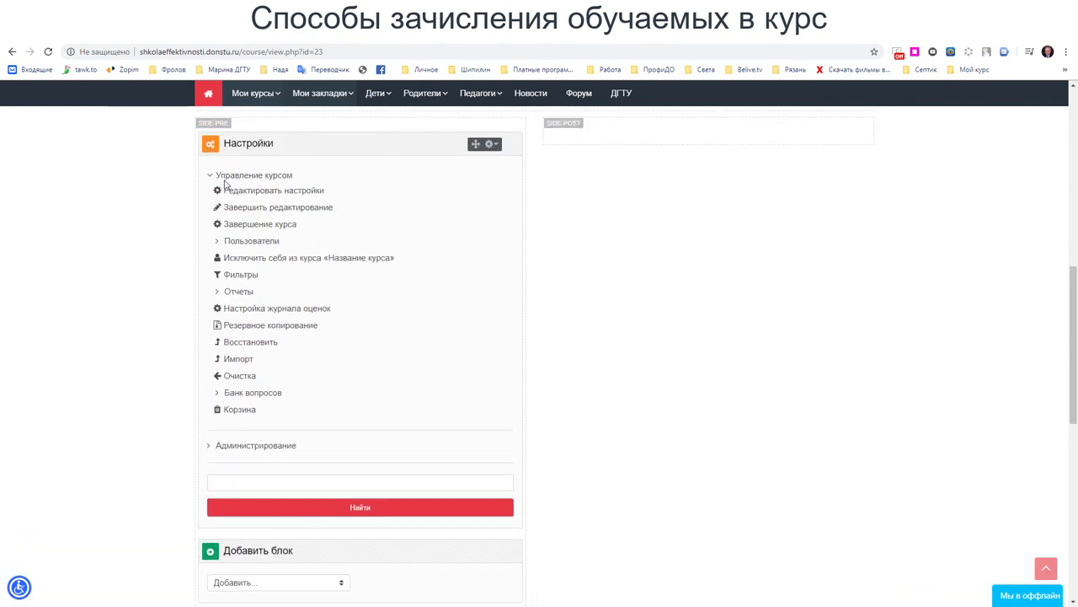
click(218, 244)
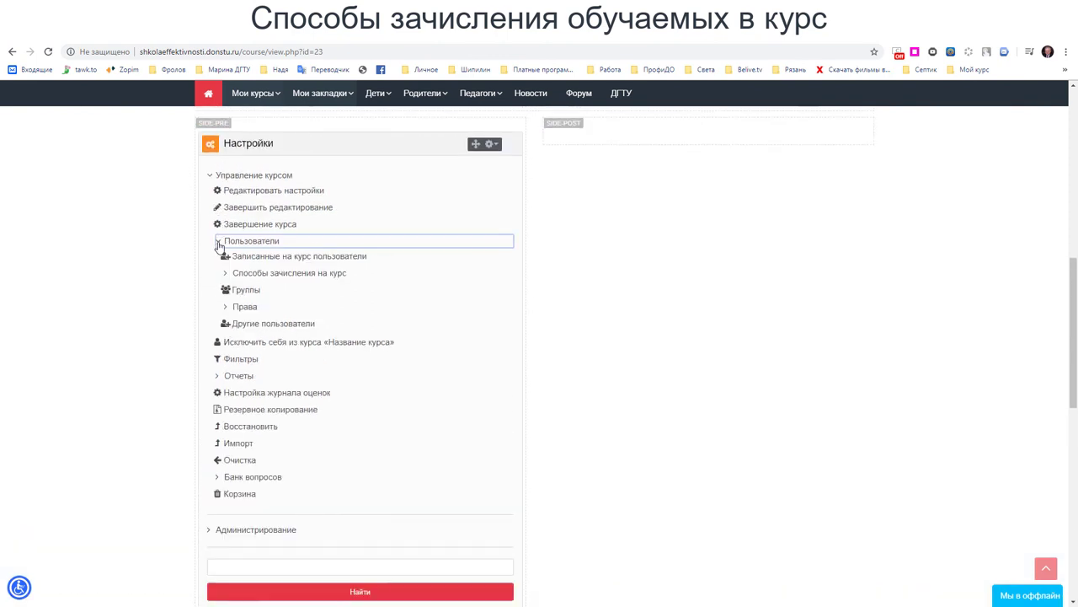
click(228, 273)
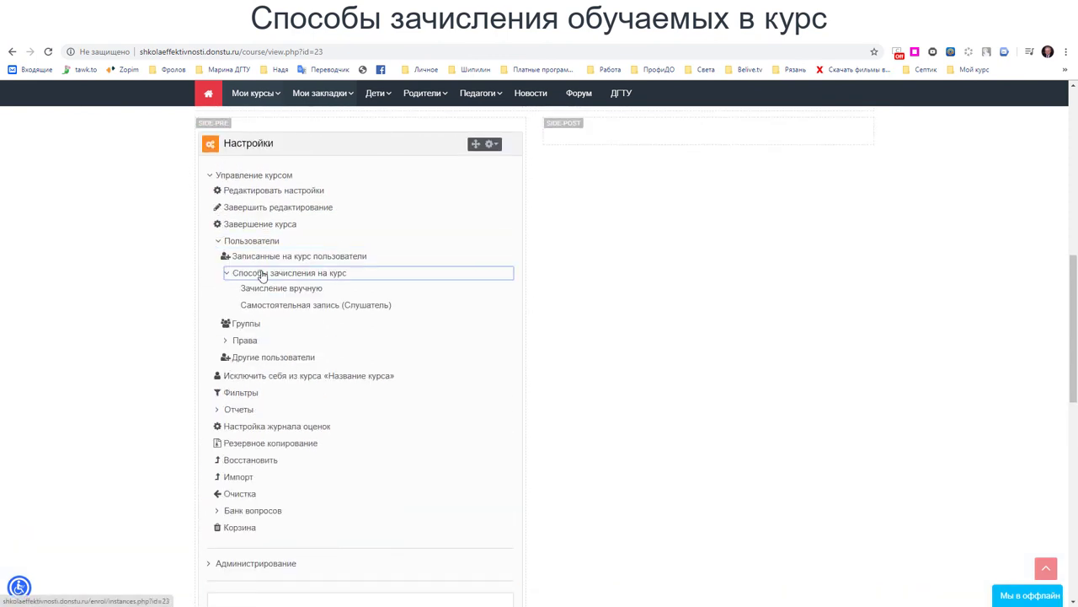
click(261, 275)
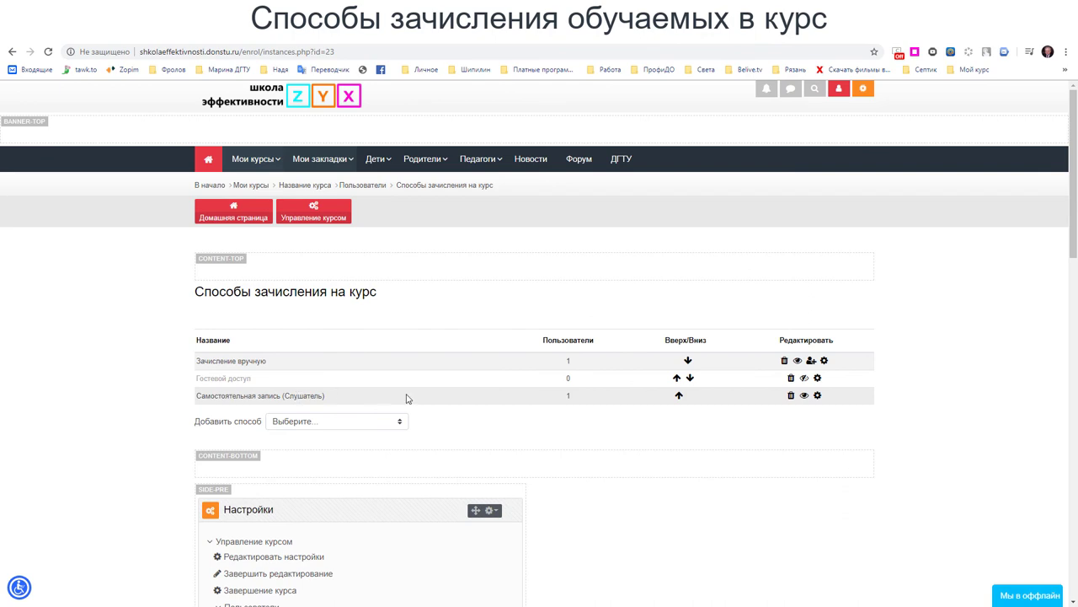
- Open the Самостоятельная запись (Слушатель) settings form and review its key, role and inactivity options
click(818, 396)
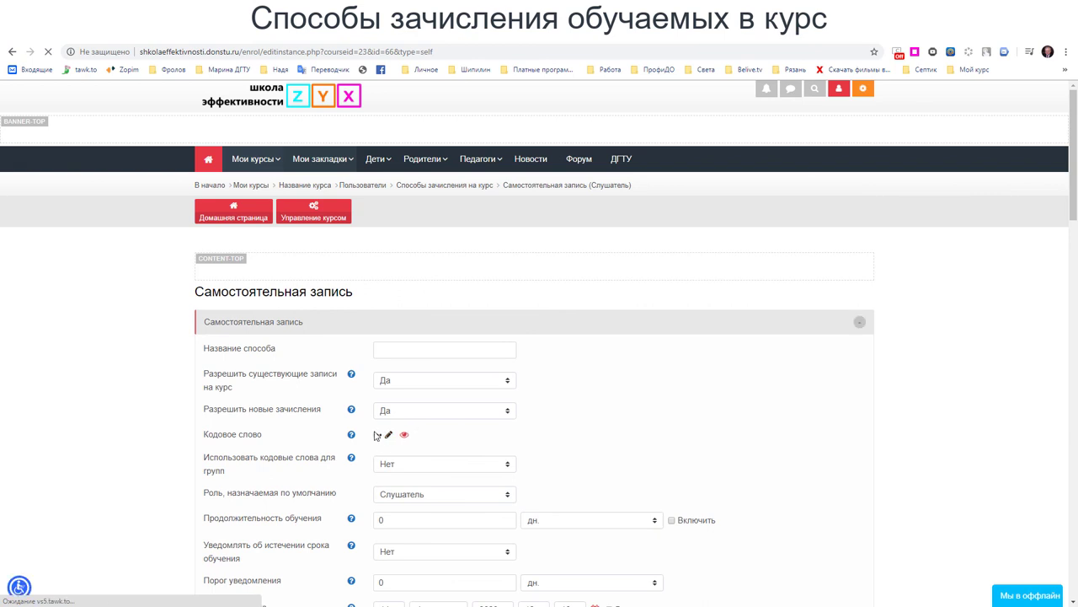
drag(1068, 116, 1065, 219)
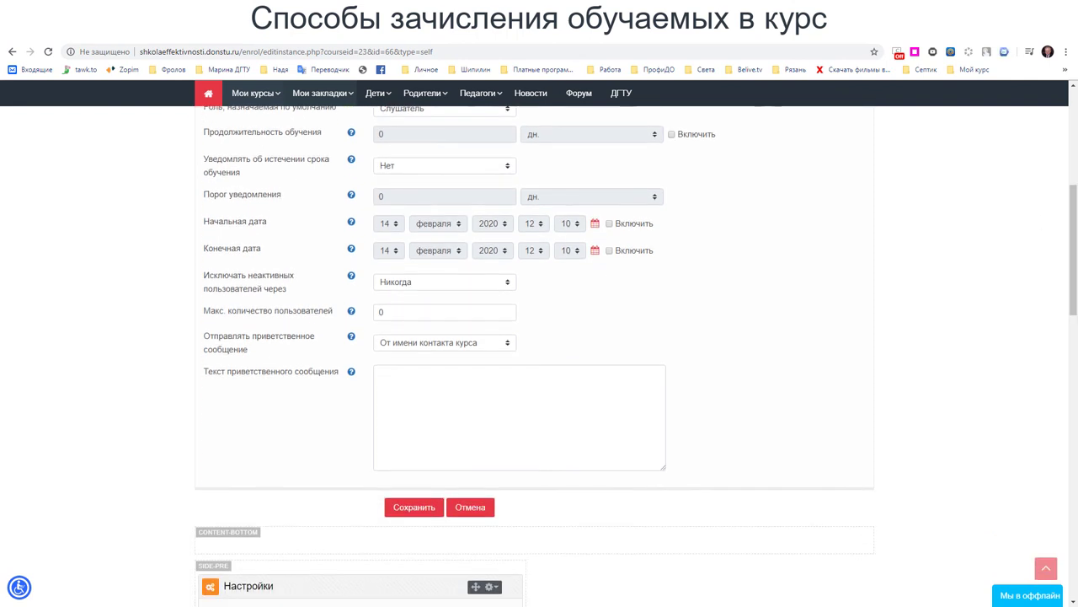